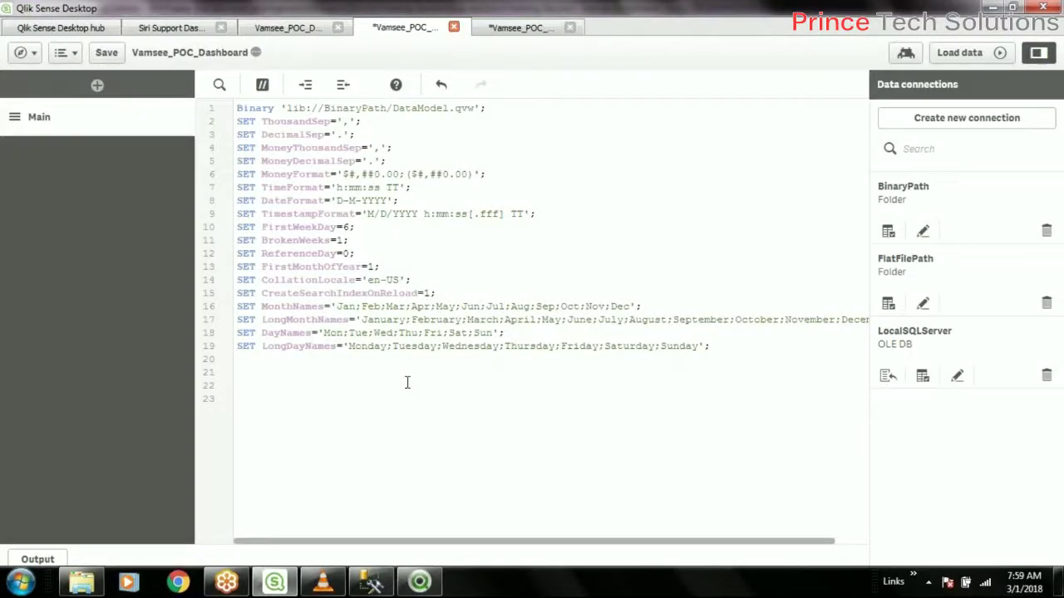
# - Cycle through the data model viewer and Score Card sheet, then list new connection types in the data load editor
pyautogui.click(488, 32)
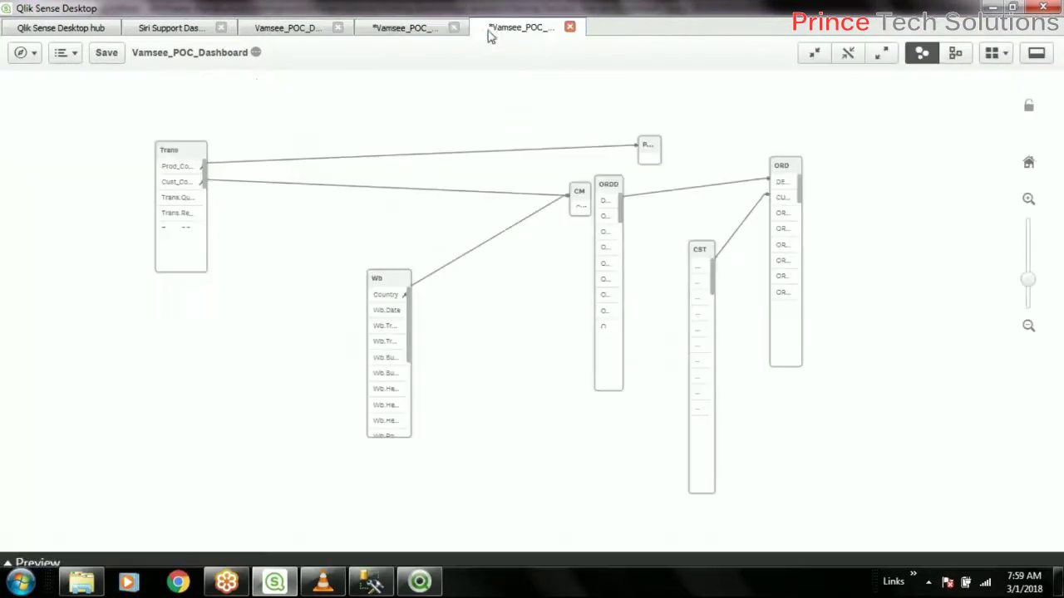
pyautogui.click(410, 35)
pyautogui.click(291, 35)
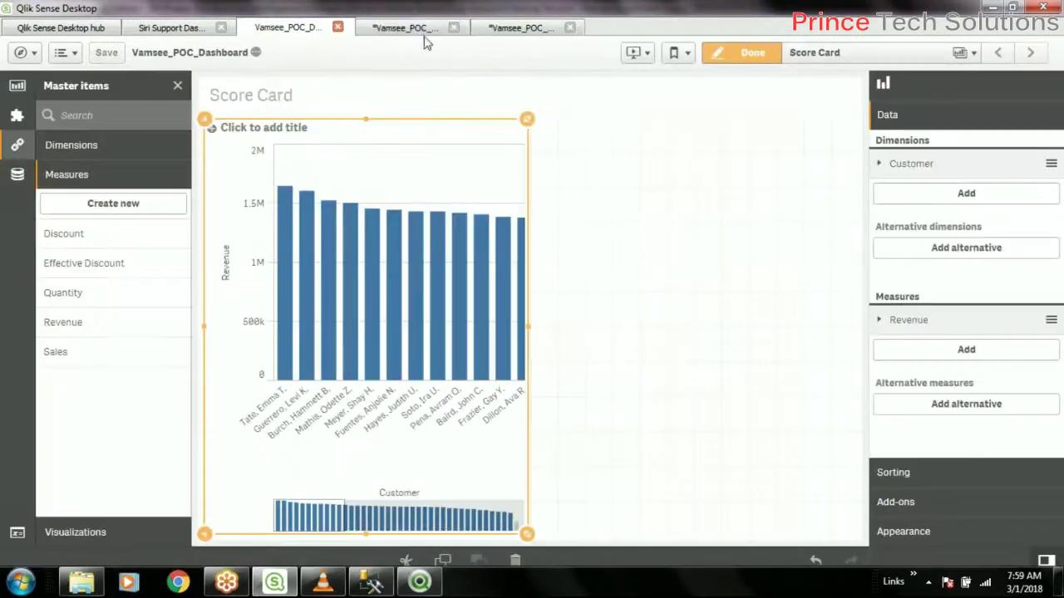
pyautogui.click(525, 30)
pyautogui.click(382, 32)
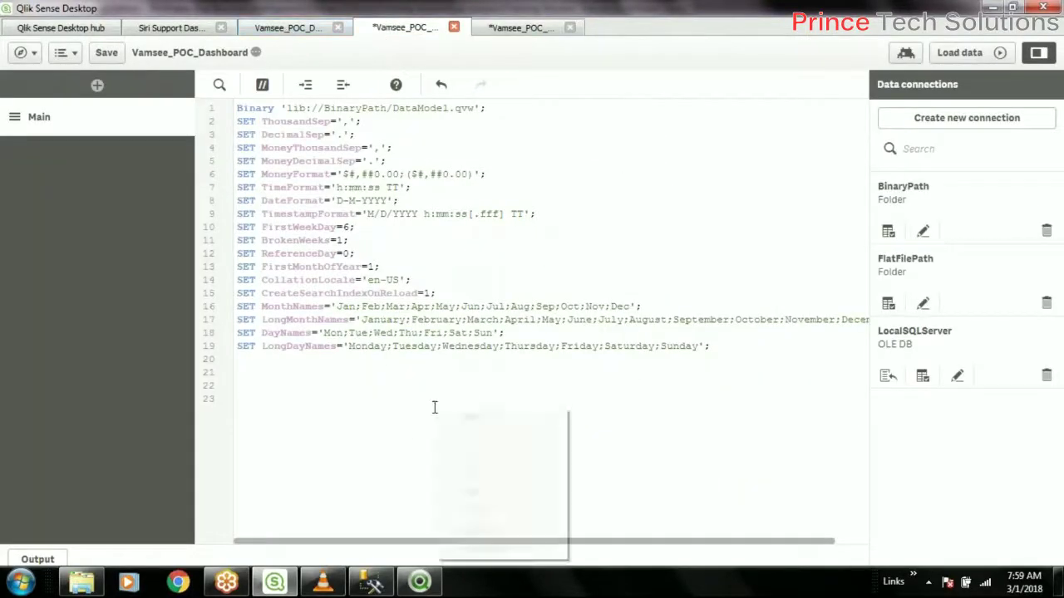
pyautogui.click(1004, 127)
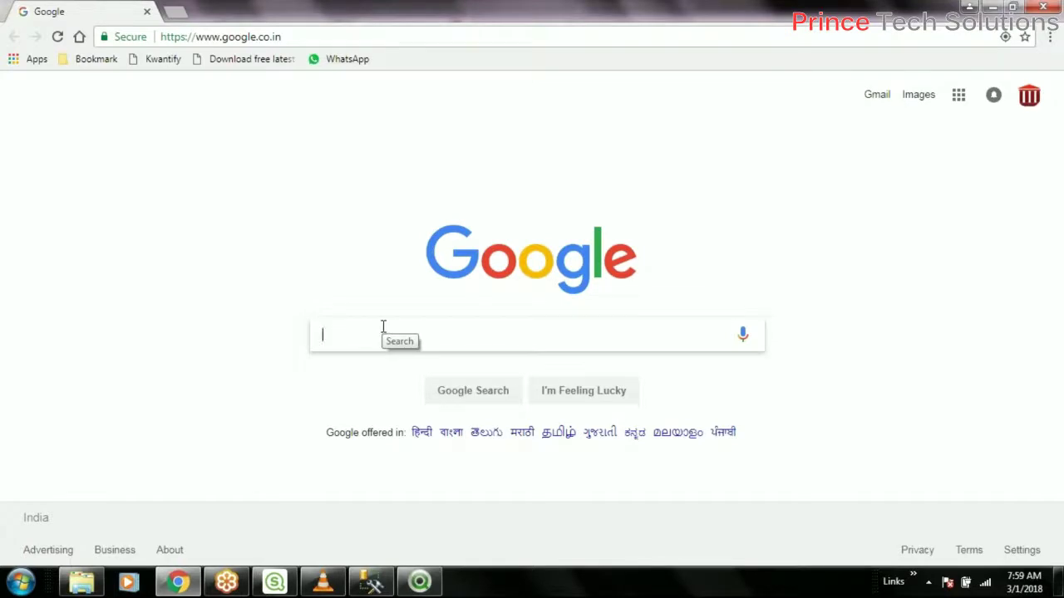
# - Search Google for 'states of india'
pyautogui.write('states of ')
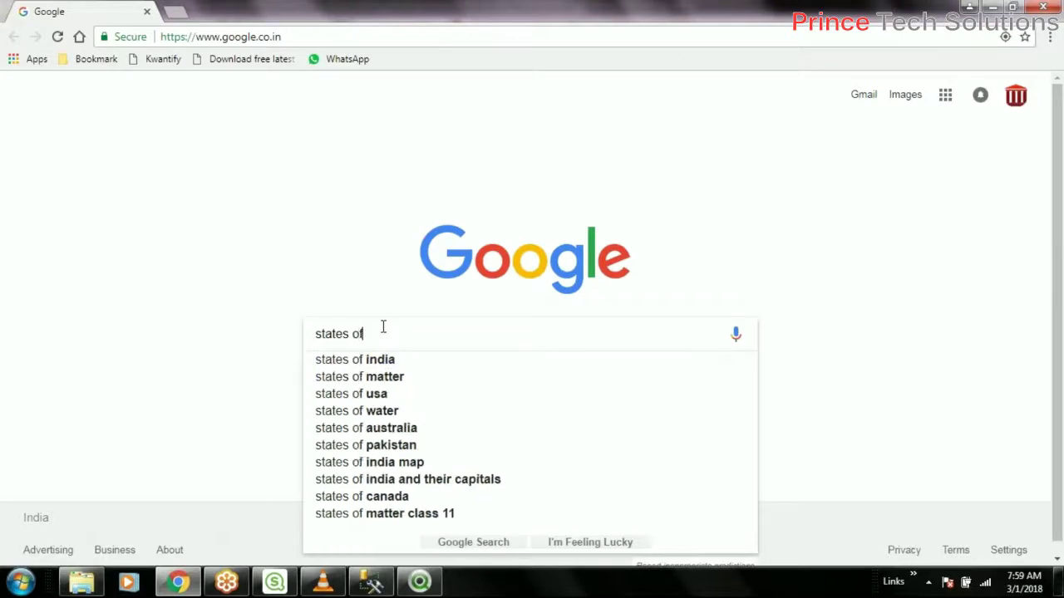
pyautogui.write('india')
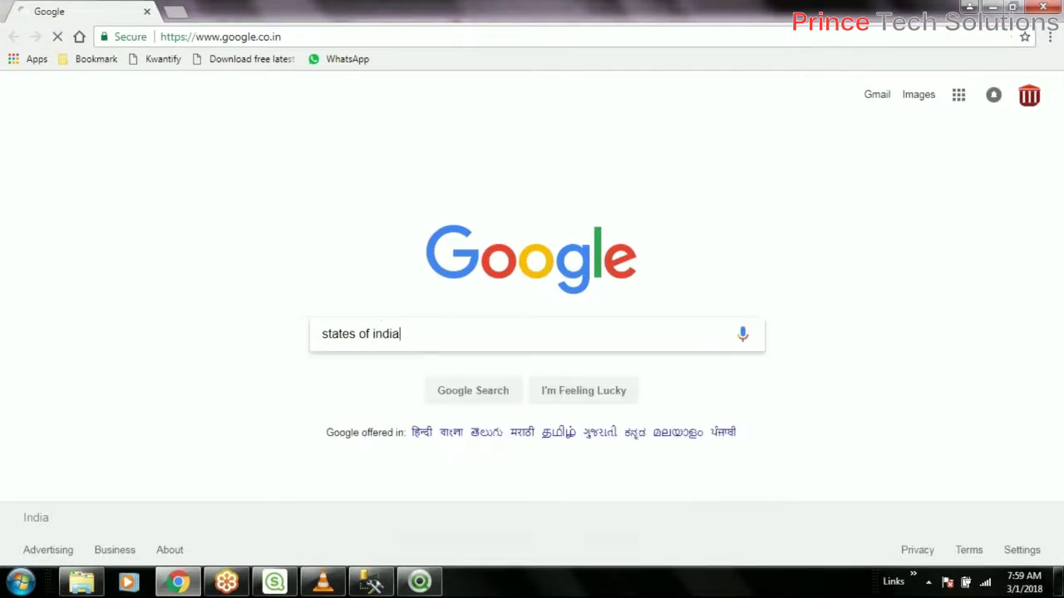
pyautogui.press('Return')
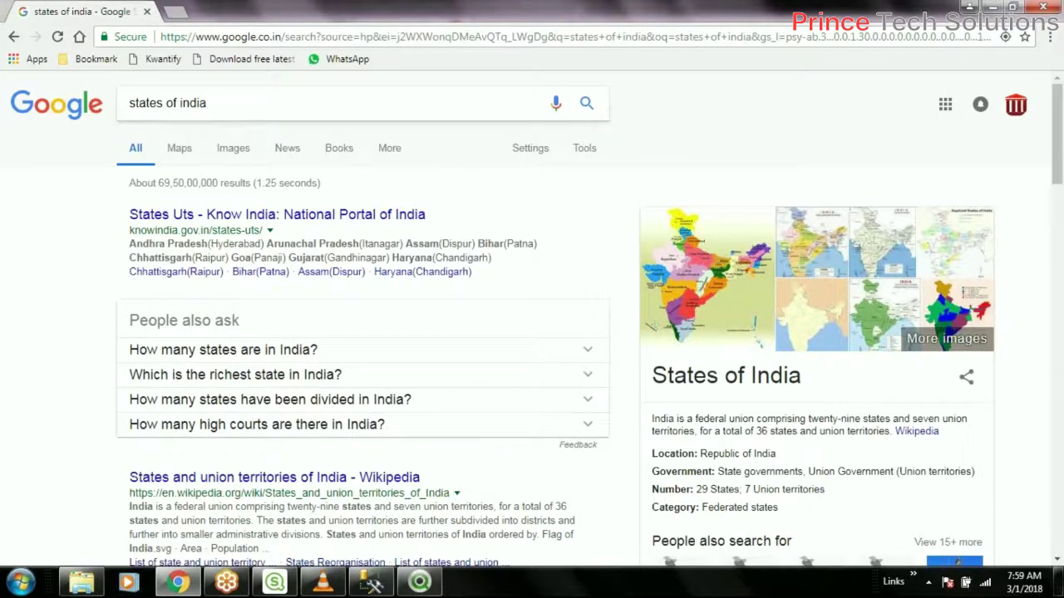
pyautogui.click(429, 101)
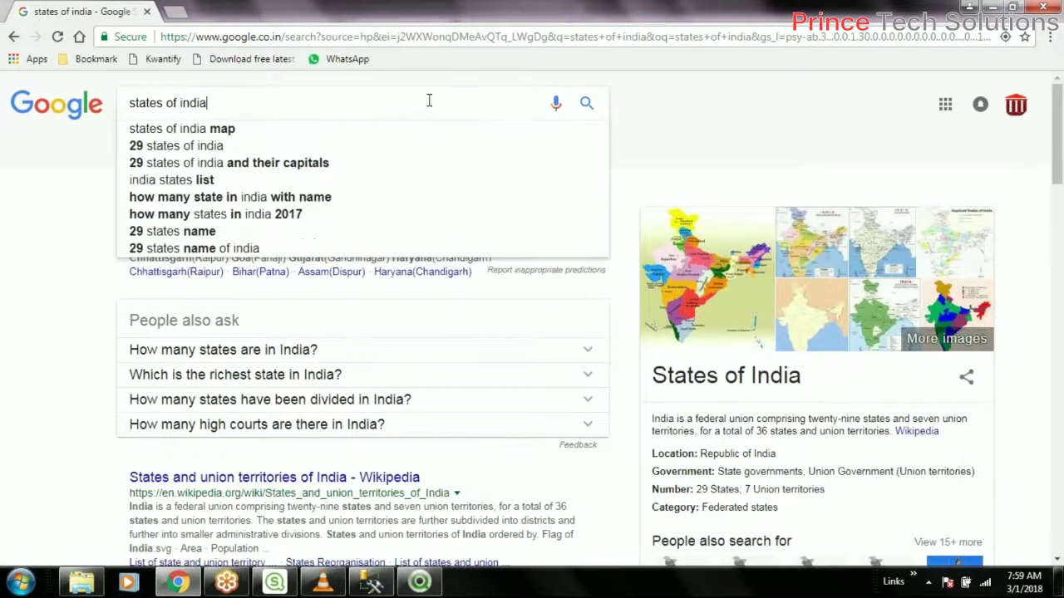
# - Open the Maps of India, Learn more and Wikipedia results in new tabs
pyautogui.click(688, 121)
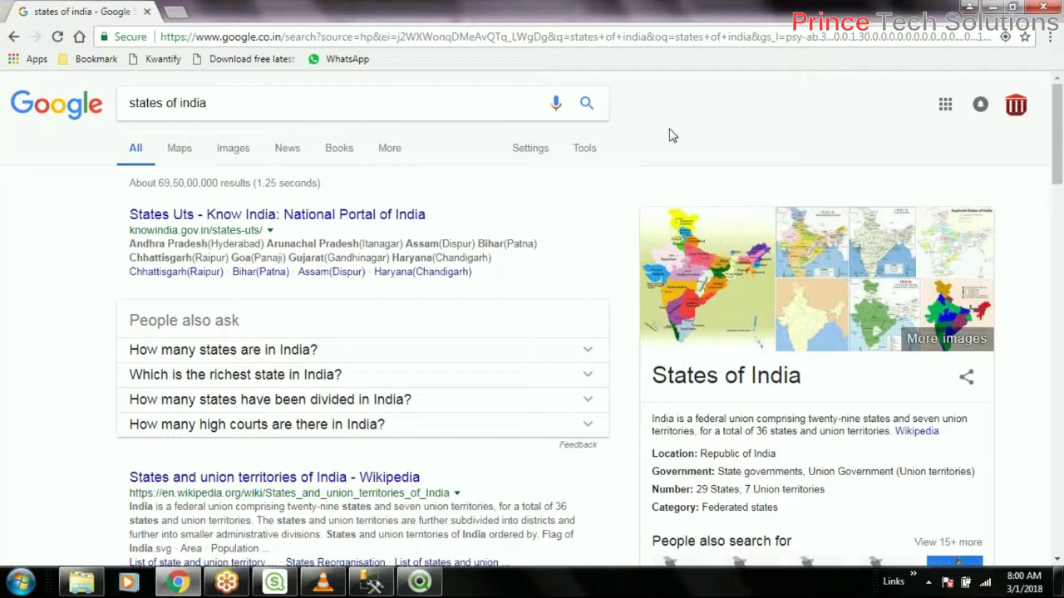
pyautogui.scroll(-3, 537, 194)
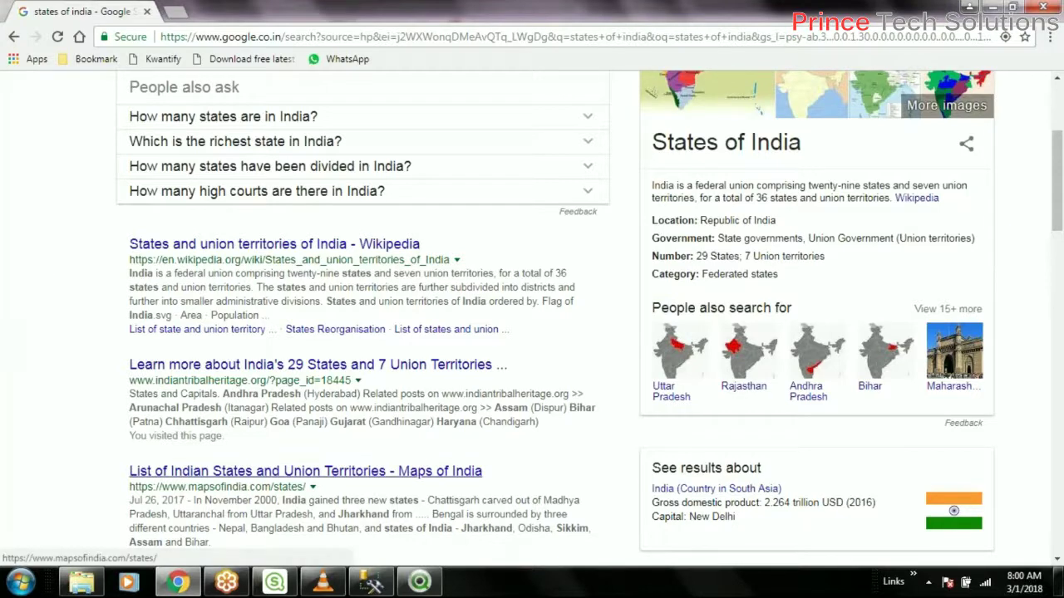
pyautogui.rightClick(359, 474)
pyautogui.click(456, 351)
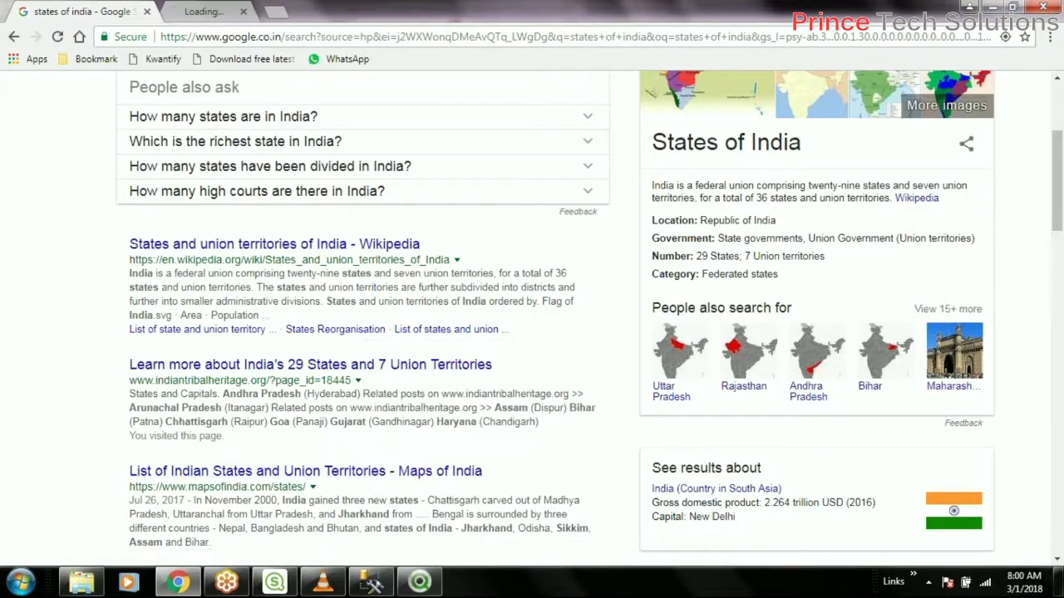
pyautogui.rightClick(358, 371)
pyautogui.click(421, 379)
pyautogui.scroll(3, 186, 453)
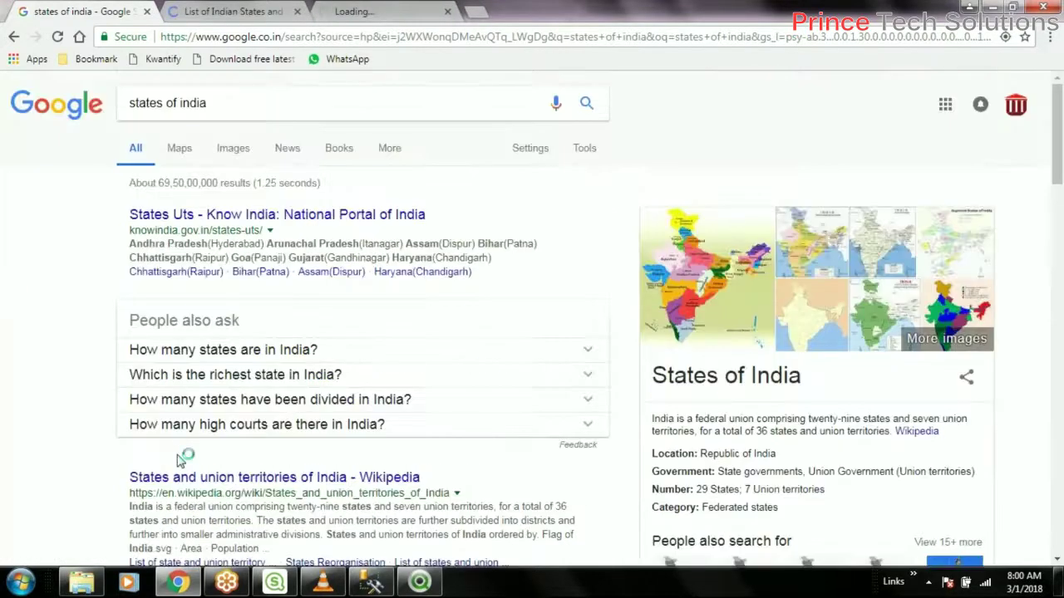
pyautogui.rightClick(320, 484)
pyautogui.click(413, 366)
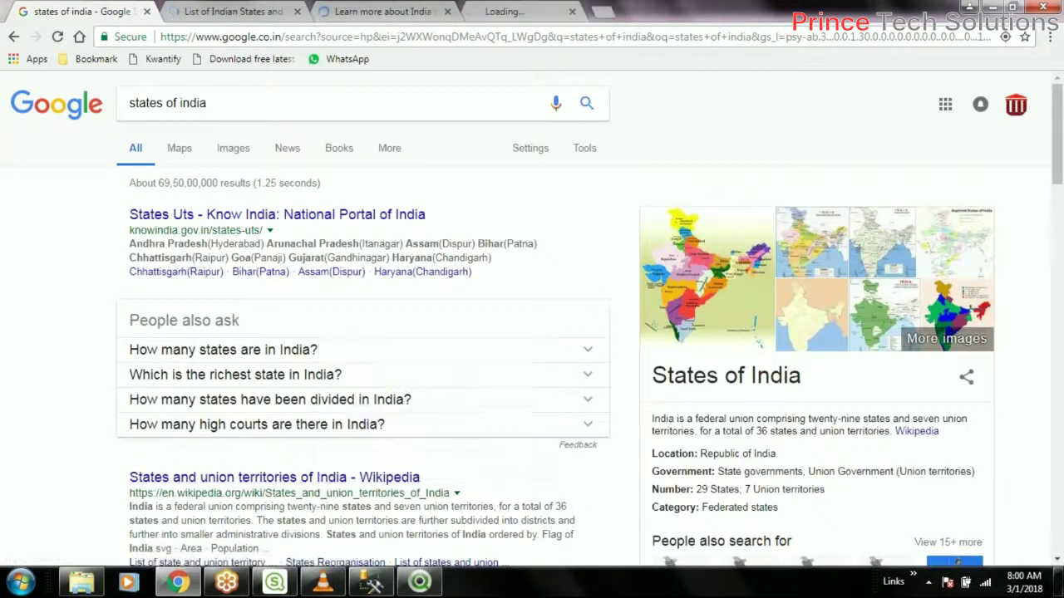
# - Look over the List of Indian States page, the search results and the Learn more page
pyautogui.click(232, 12)
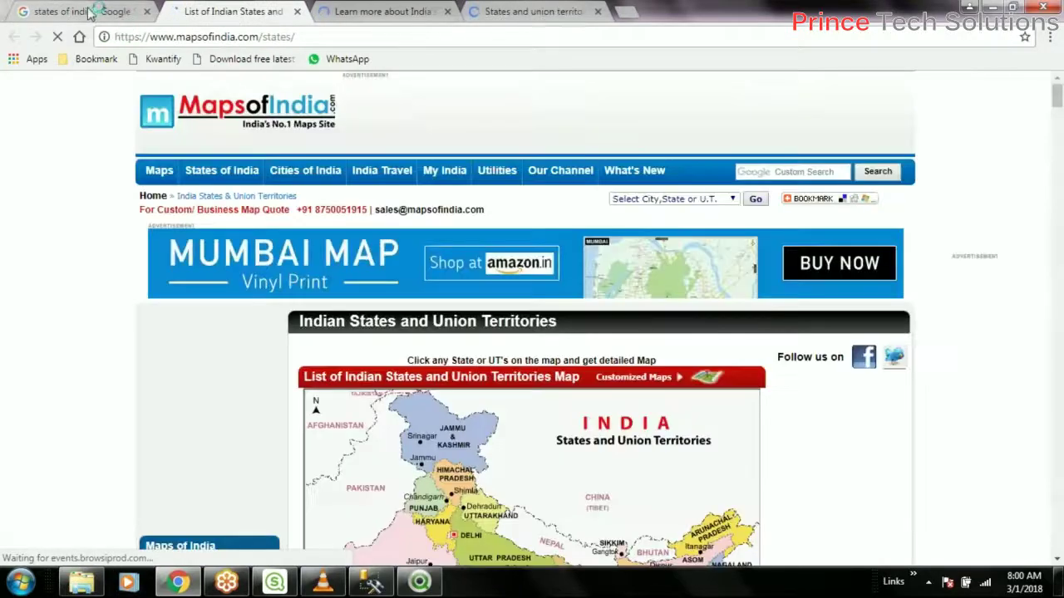
pyautogui.click(90, 11)
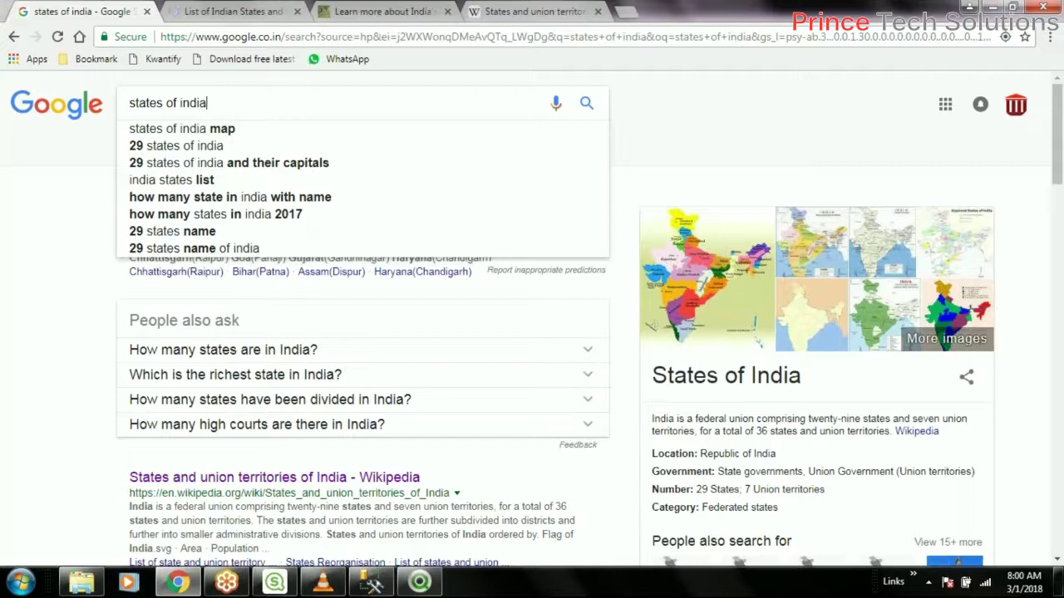
pyautogui.click(677, 130)
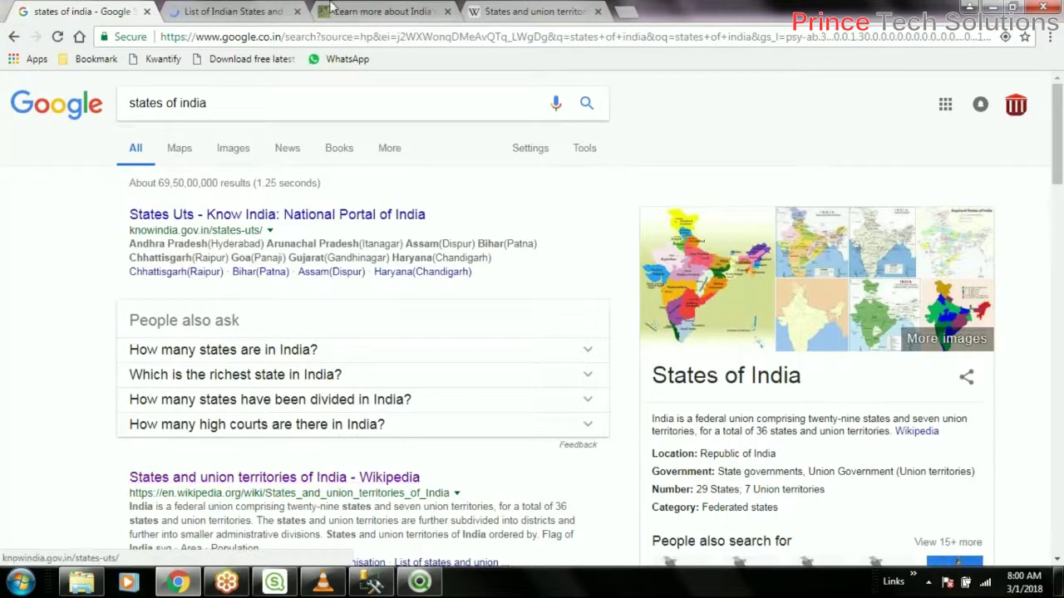
pyautogui.click(374, 12)
# - Scroll through the tables in the Wikipedia States and union territories of India article
pyautogui.click(532, 12)
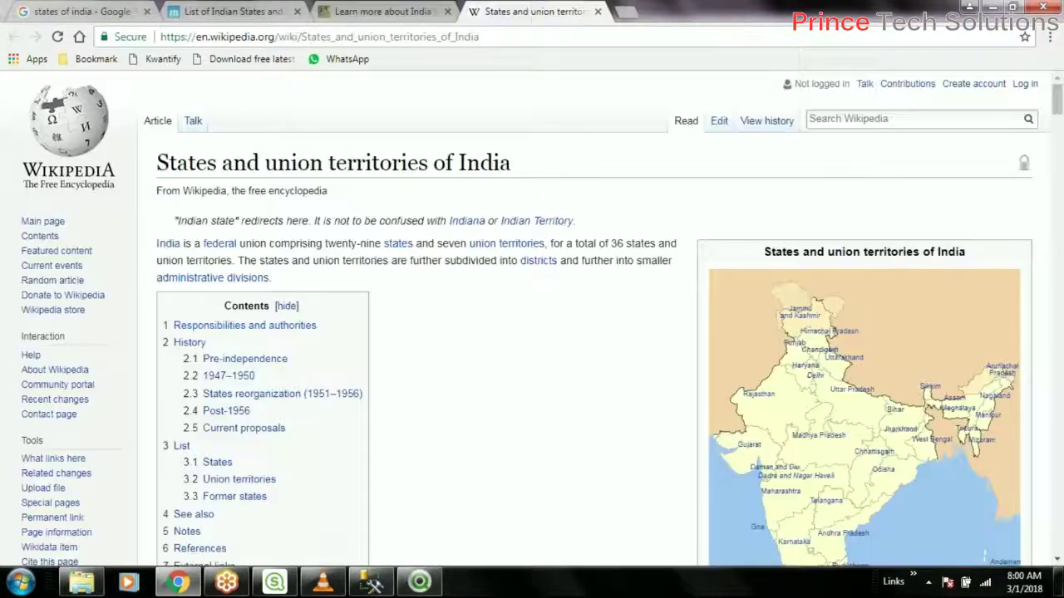
pyautogui.scroll(-7, 532, 319)
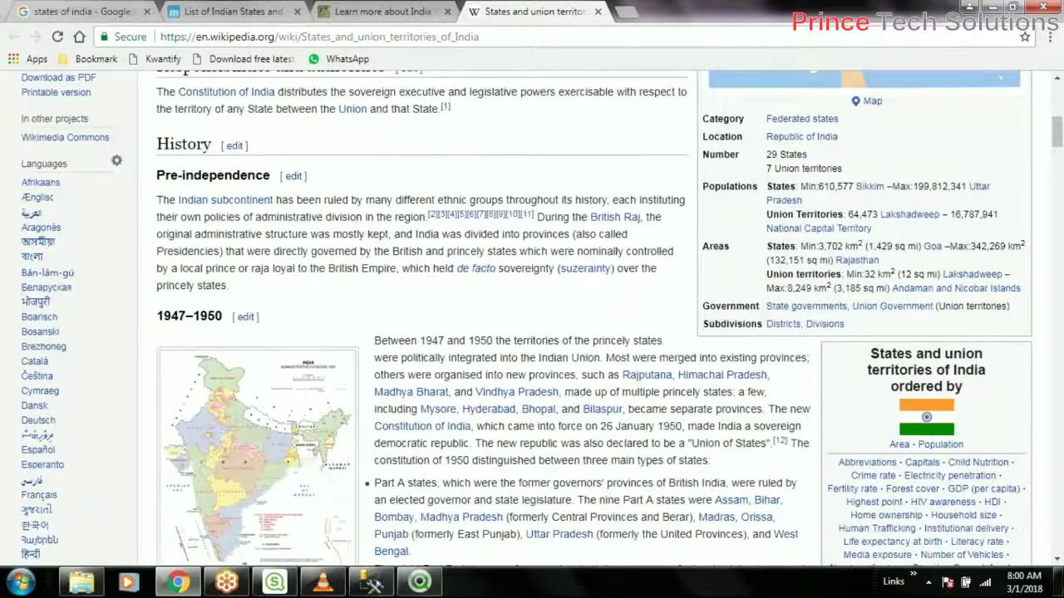
pyautogui.scroll(-15, 565, 384)
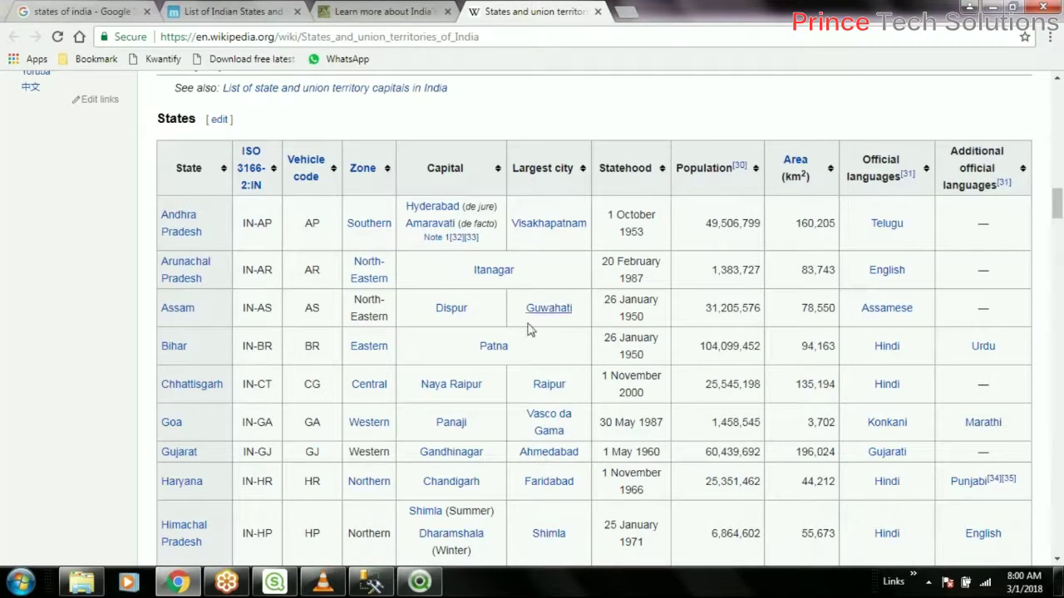
pyautogui.scroll(-4, 531, 338)
pyautogui.scroll(-9, 531, 338)
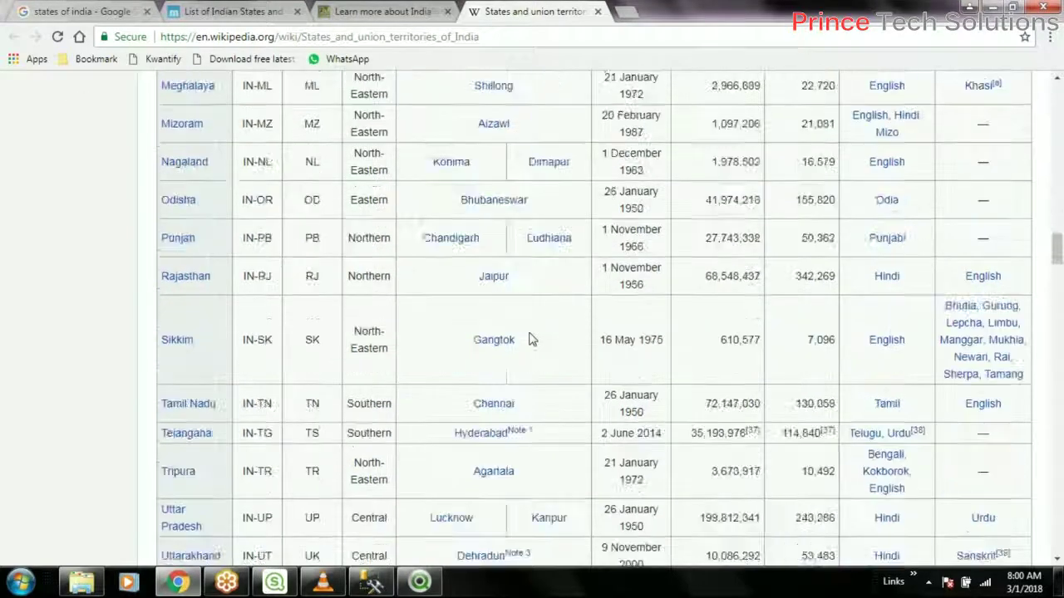
pyautogui.scroll(10, 530, 339)
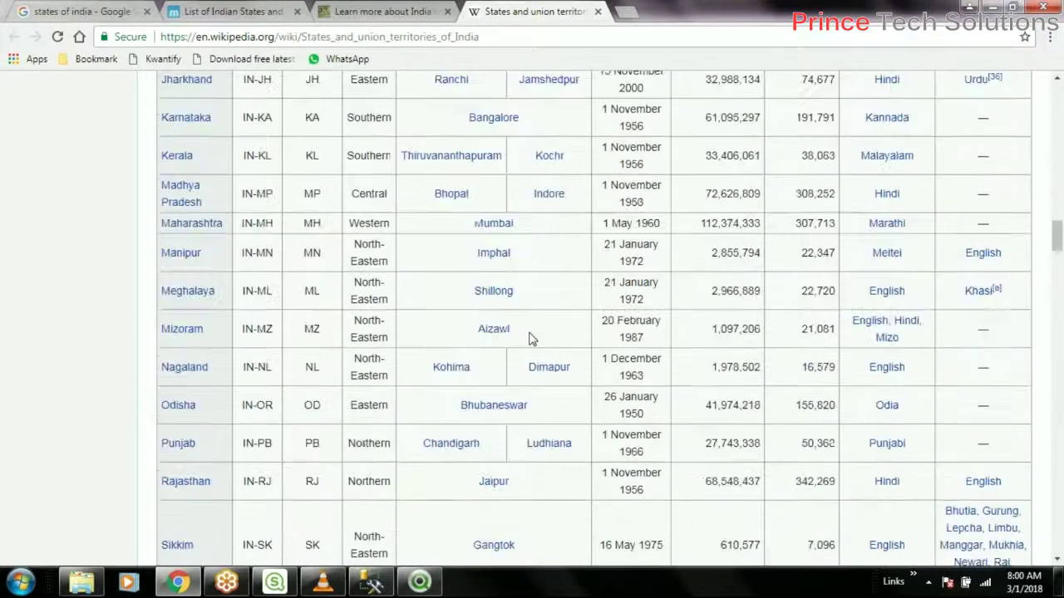
pyautogui.scroll(3, 531, 339)
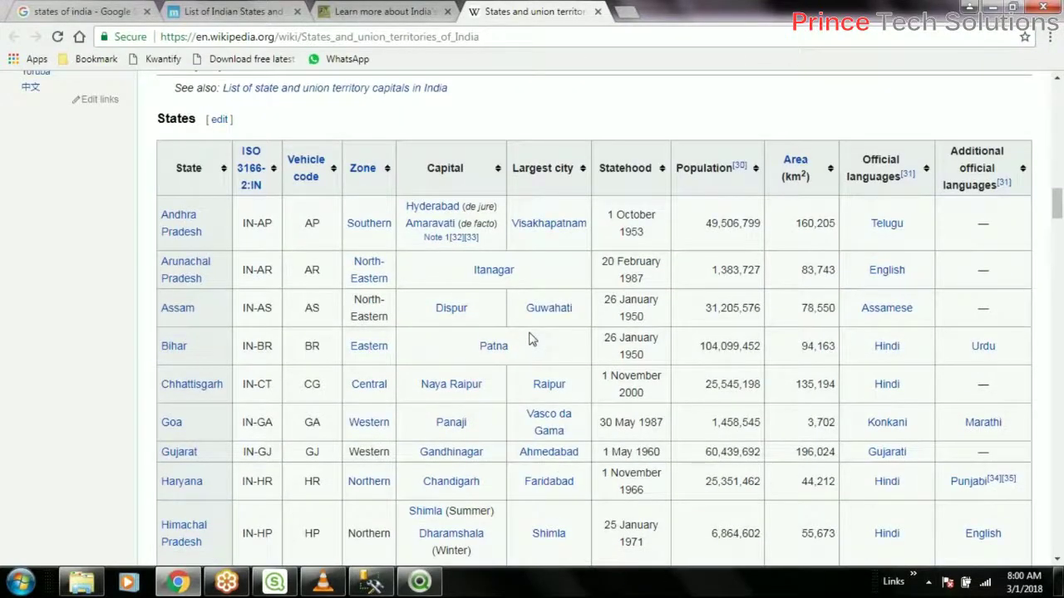
pyautogui.scroll(-1, 532, 339)
pyautogui.scroll(1, 532, 339)
pyautogui.doubleClick(180, 118)
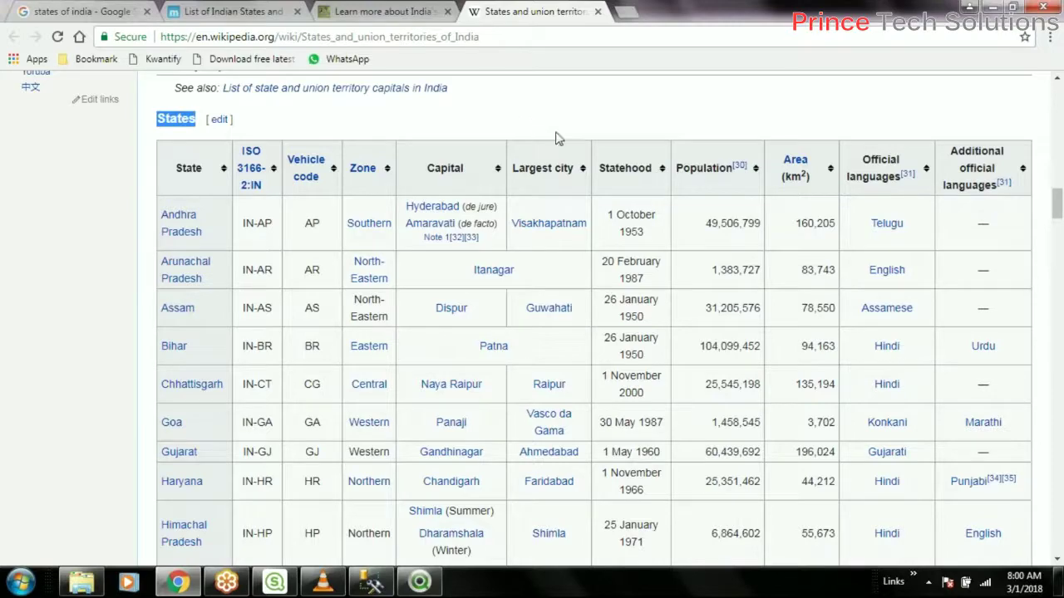
pyautogui.click(531, 174)
pyautogui.scroll(15, 612, 291)
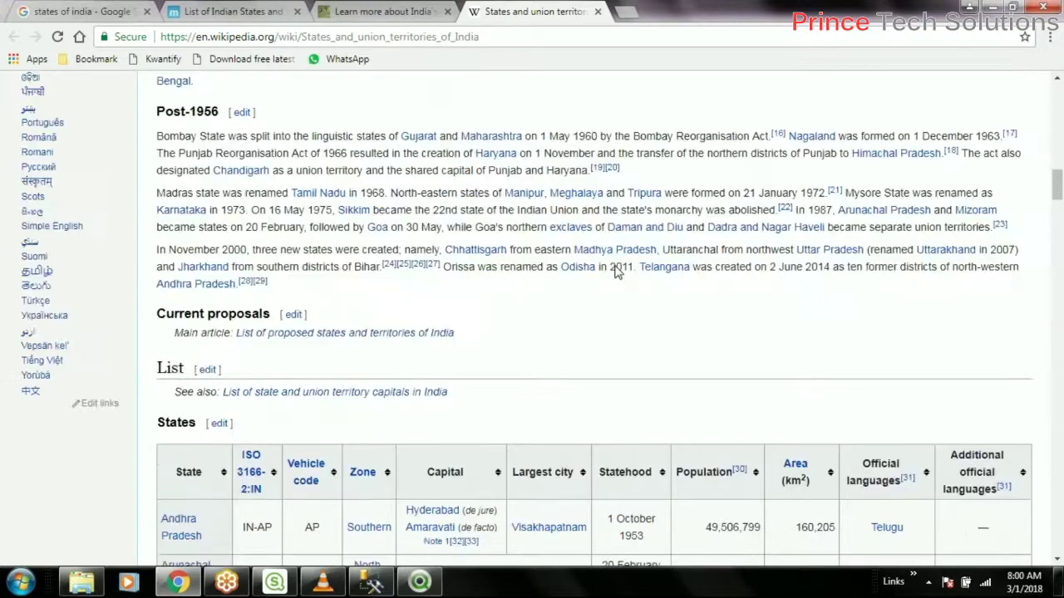
pyautogui.scroll(10, 612, 291)
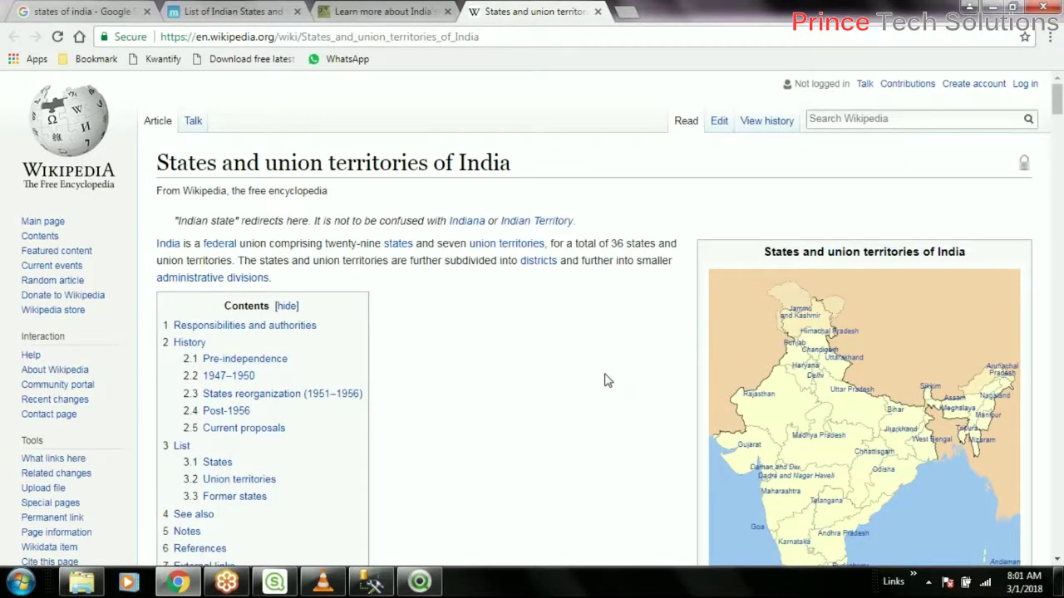
pyautogui.scroll(-20, 605, 380)
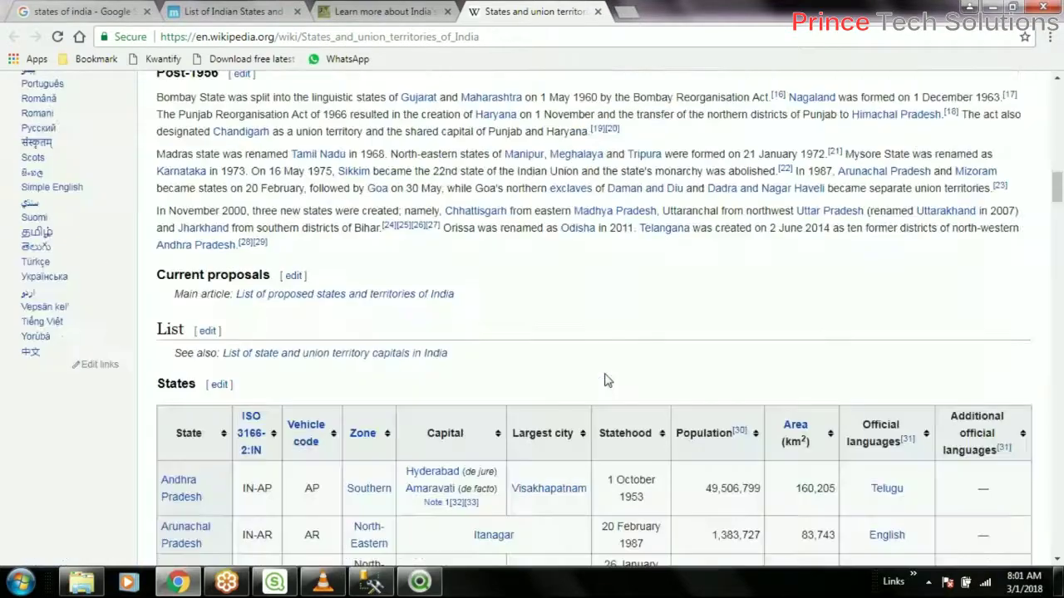
pyautogui.scroll(3, 246, 296)
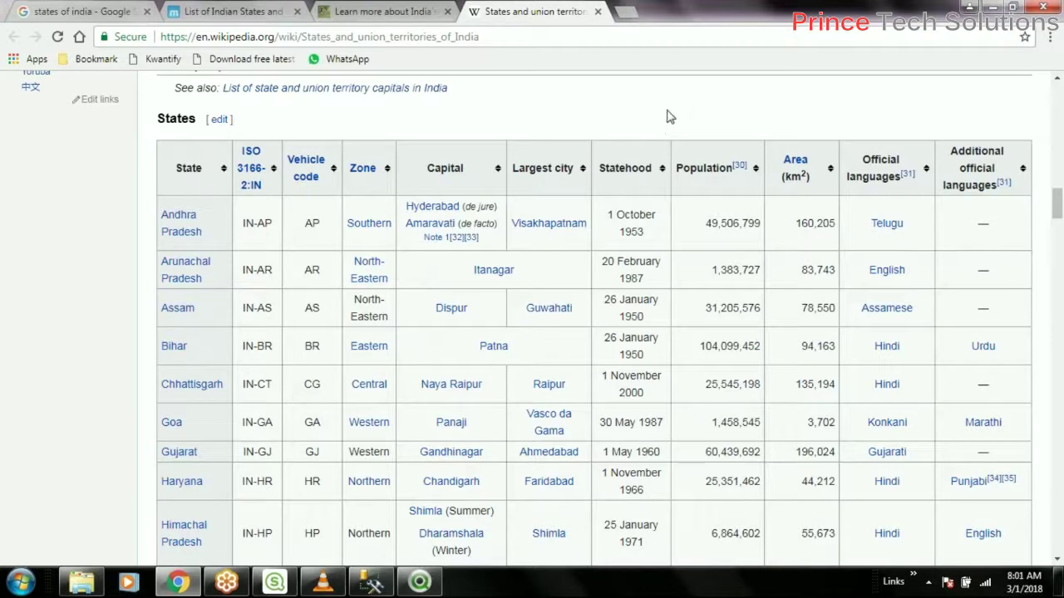
pyautogui.scroll(-9, 689, 251)
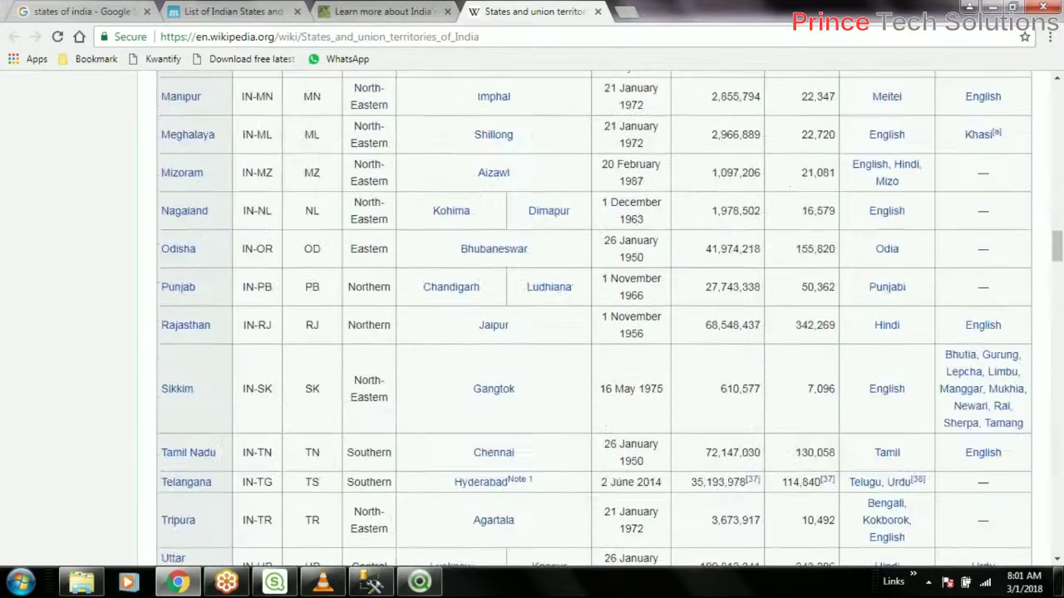
pyautogui.scroll(-10, 525, 360)
pyautogui.scroll(2, 288, 266)
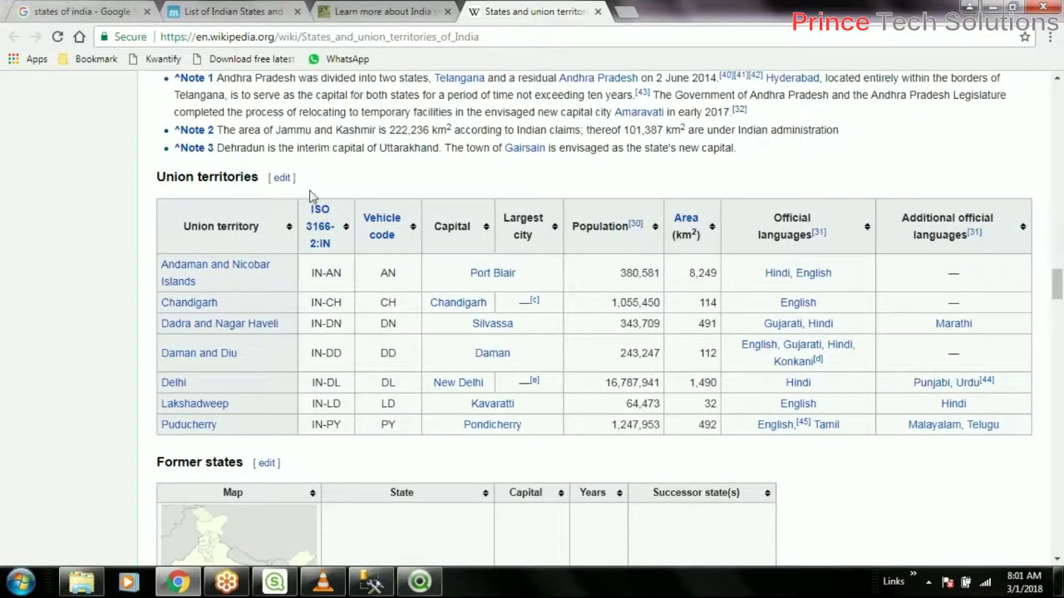
pyautogui.scroll(-3, 687, 271)
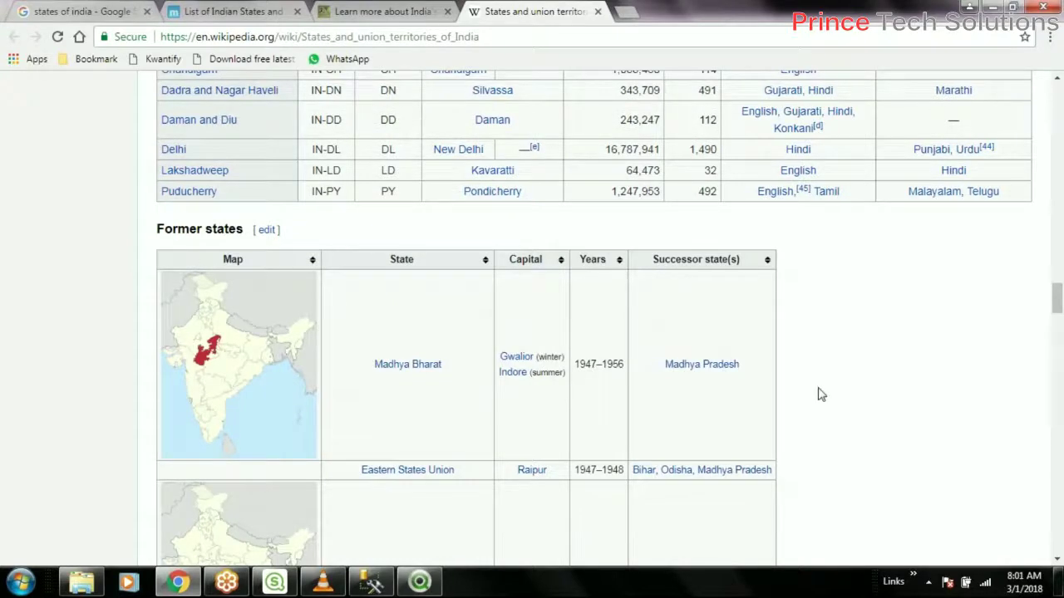
pyautogui.scroll(-8, 819, 392)
pyautogui.scroll(-18, 819, 394)
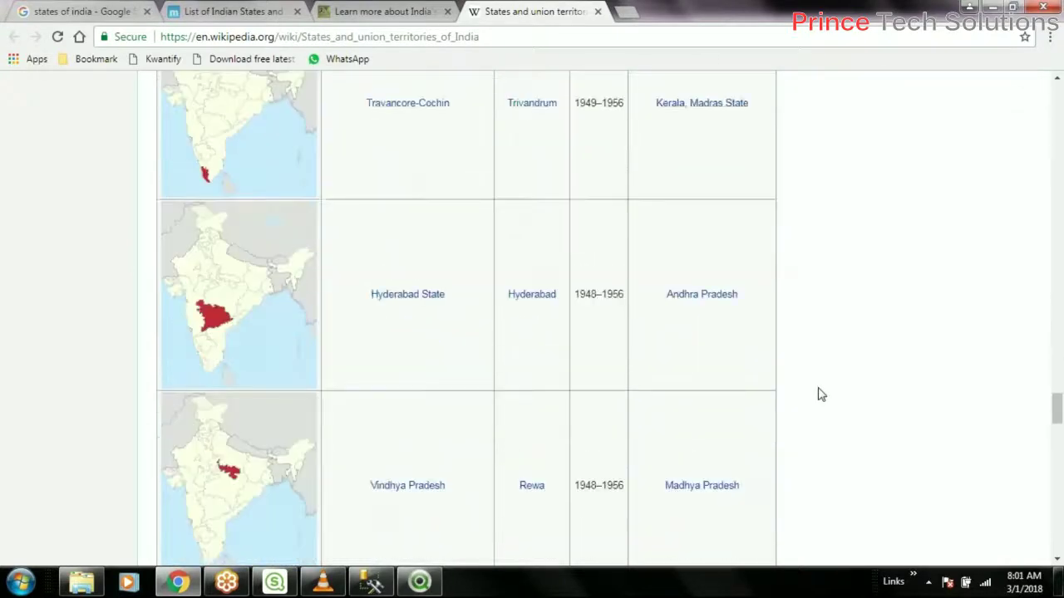
pyautogui.scroll(-9, 819, 394)
pyautogui.scroll(2, 763, 394)
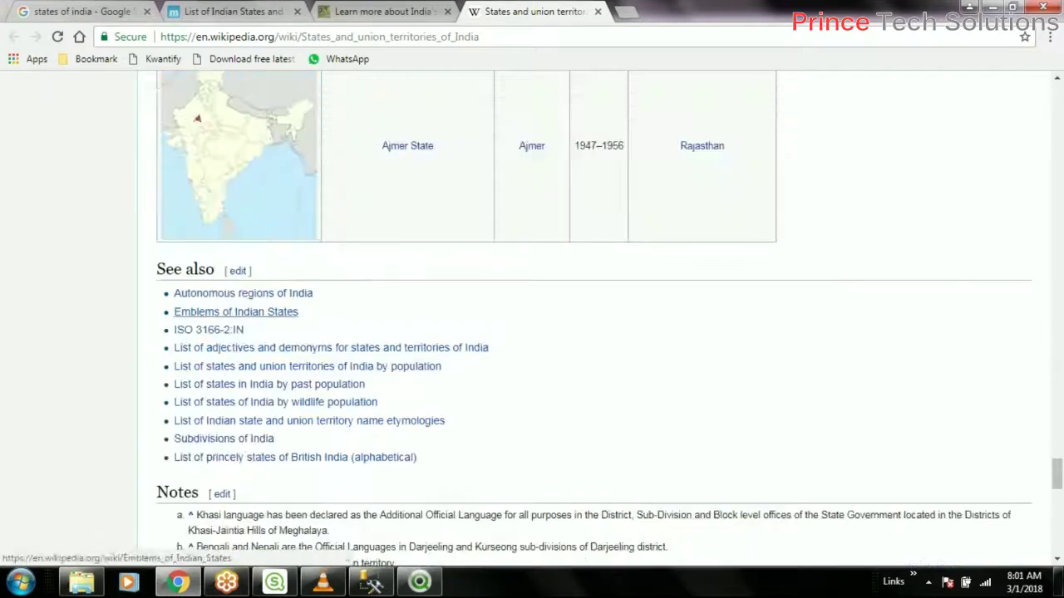
pyautogui.scroll(-4, 295, 457)
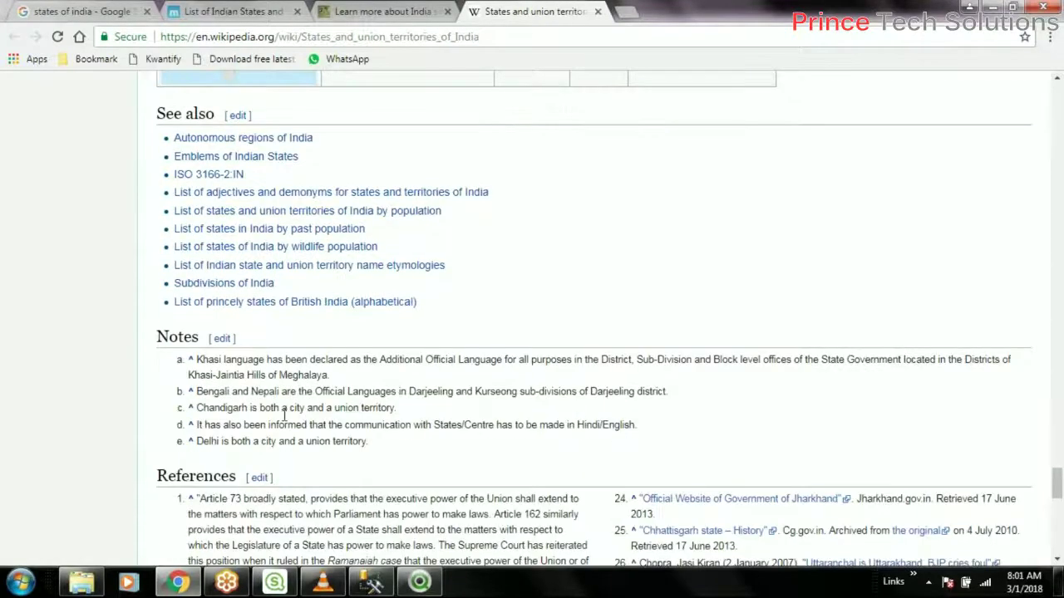
pyautogui.scroll(-5, 287, 349)
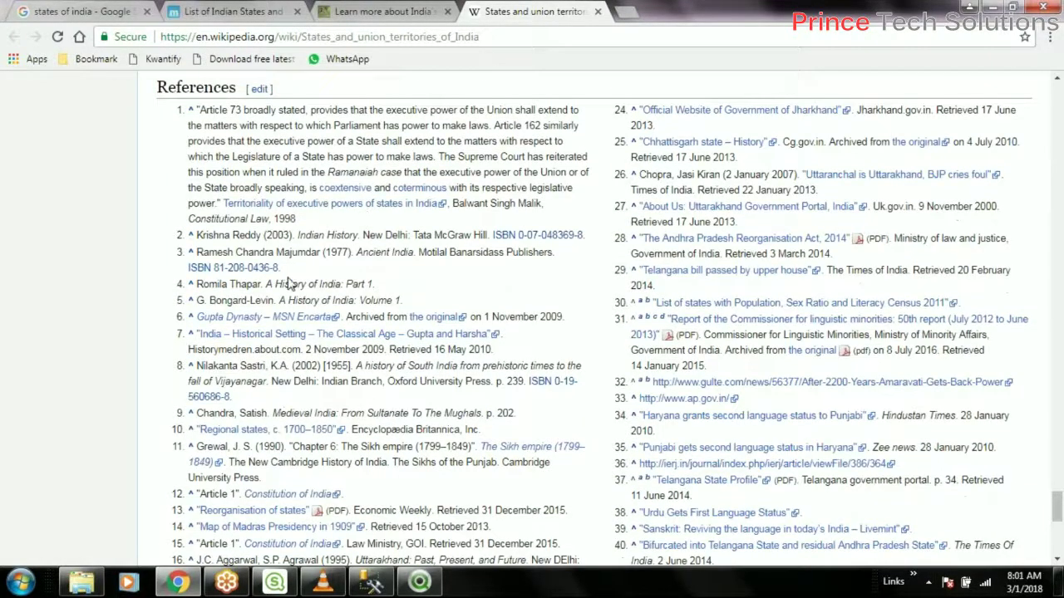
pyautogui.scroll(-5, 567, 358)
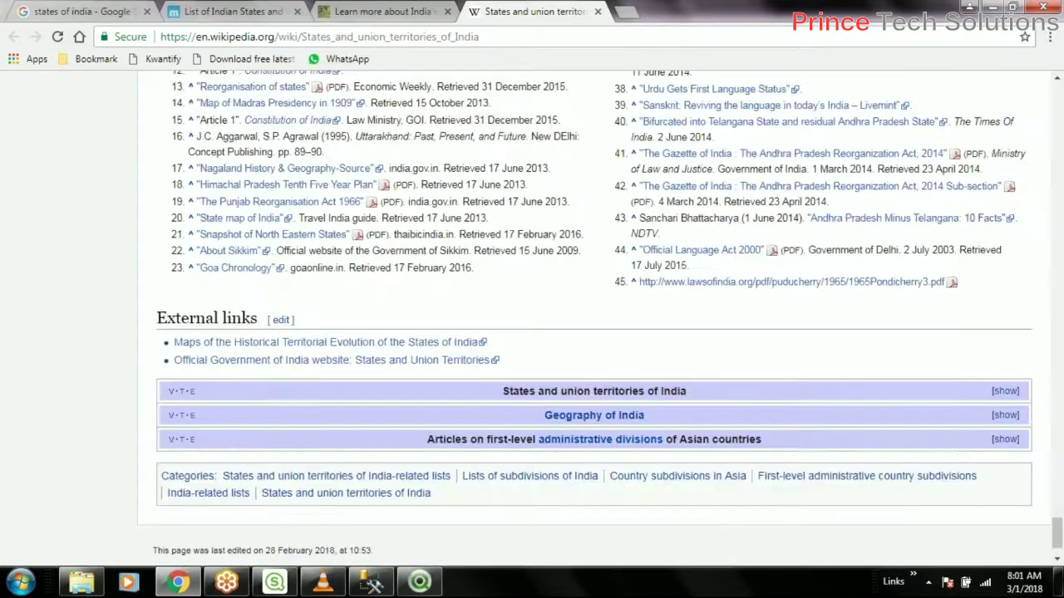
pyautogui.scroll(10, 568, 358)
pyautogui.scroll(10, 323, 111)
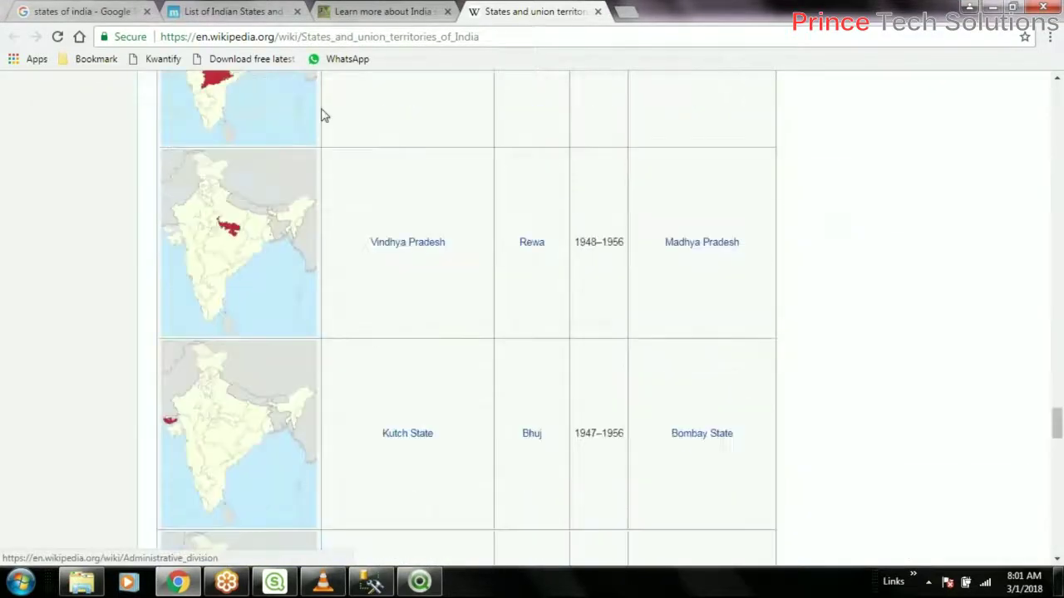
# - Select and copy the Wikipedia article's web address
pyautogui.click(544, 37)
pyautogui.hotkey('ctrl', 'c')
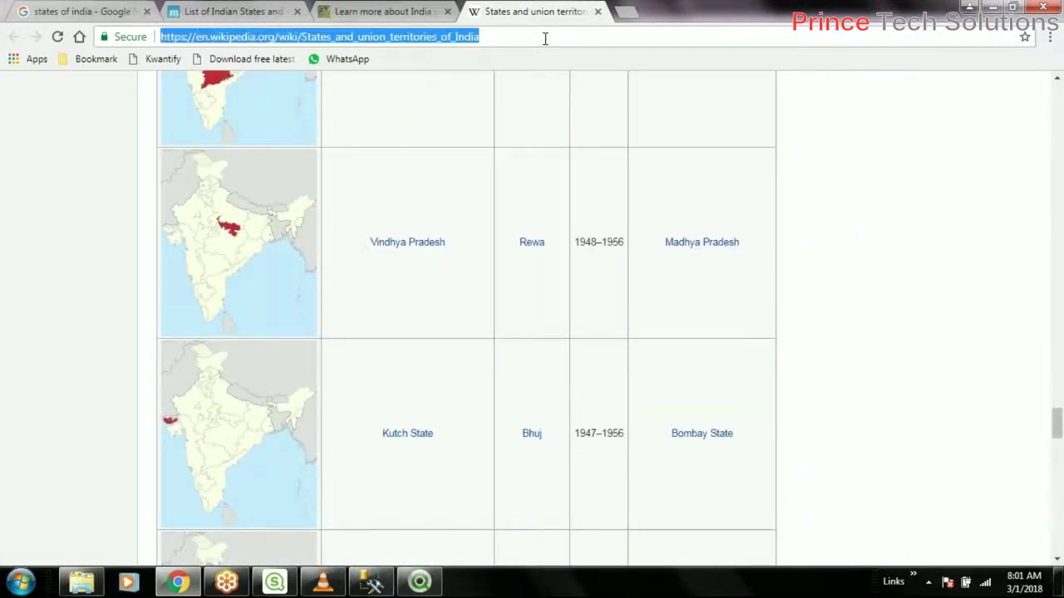
pyautogui.rightClick(924, 272)
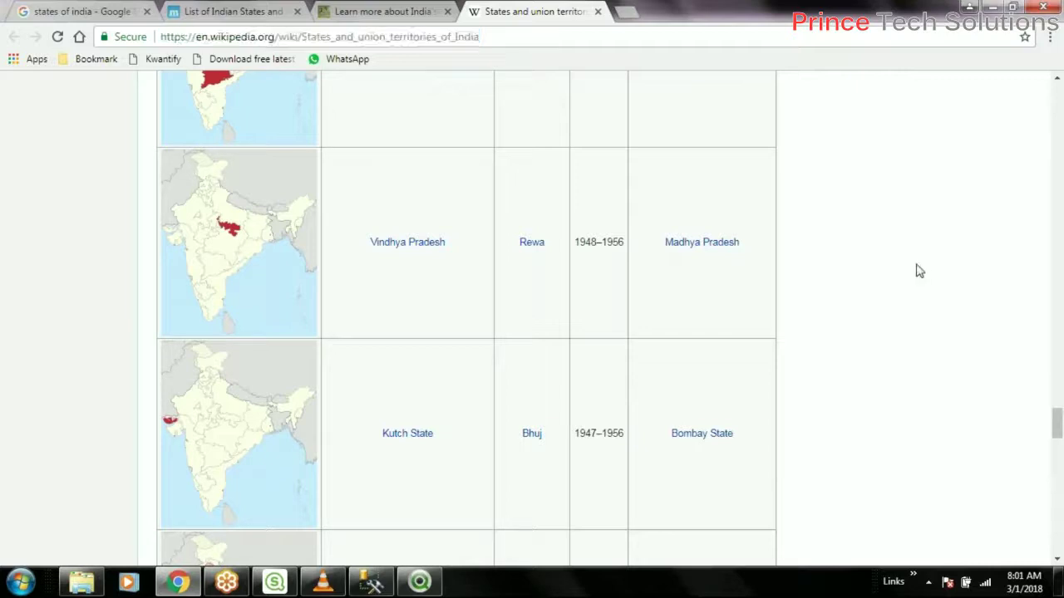
pyautogui.click(874, 225)
# - Create a Web file connection named 'States of India' with the pasted Wikipedia URL
pyautogui.click(274, 582)
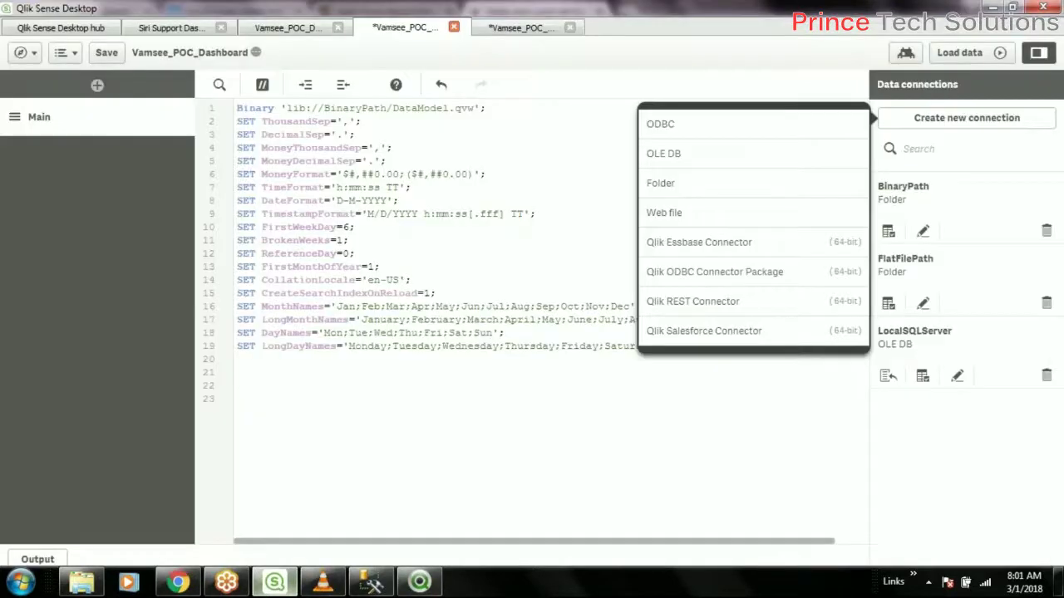
pyautogui.click(677, 214)
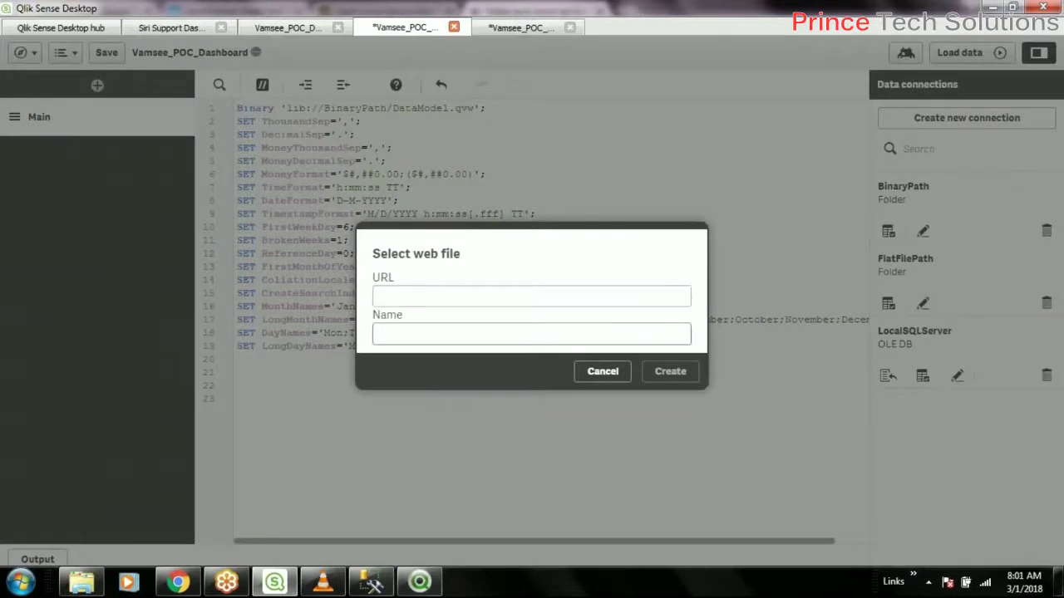
pyautogui.hotkey('ctrl', 'v')
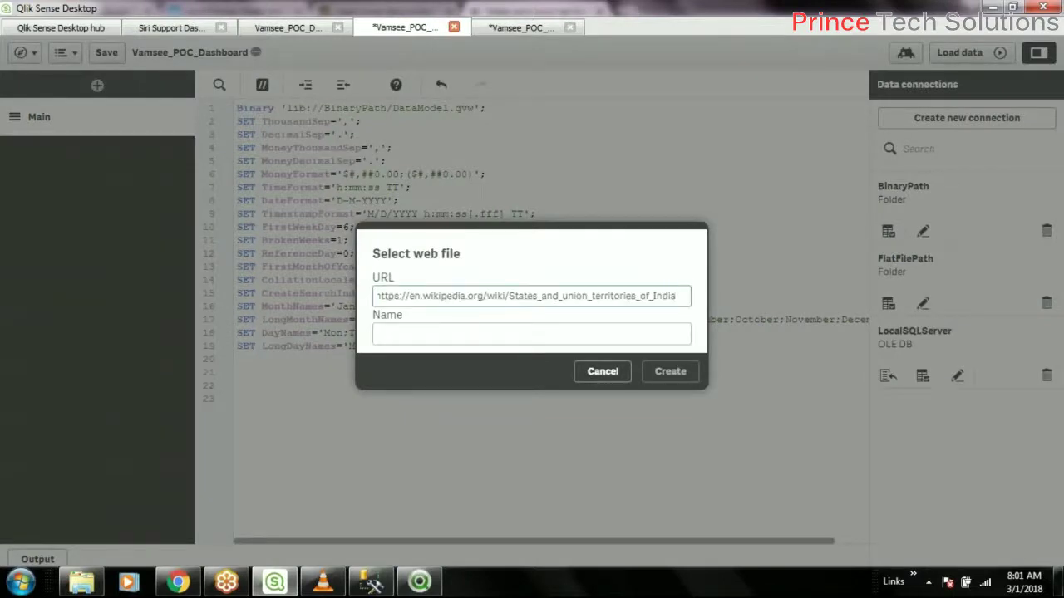
pyautogui.click(478, 331)
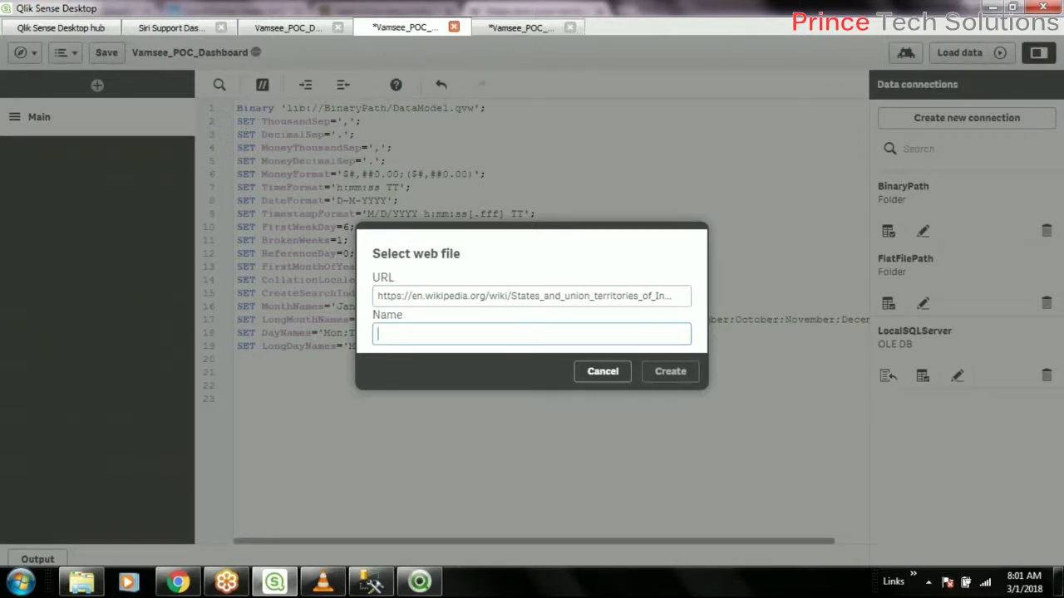
pyautogui.write('States of India')
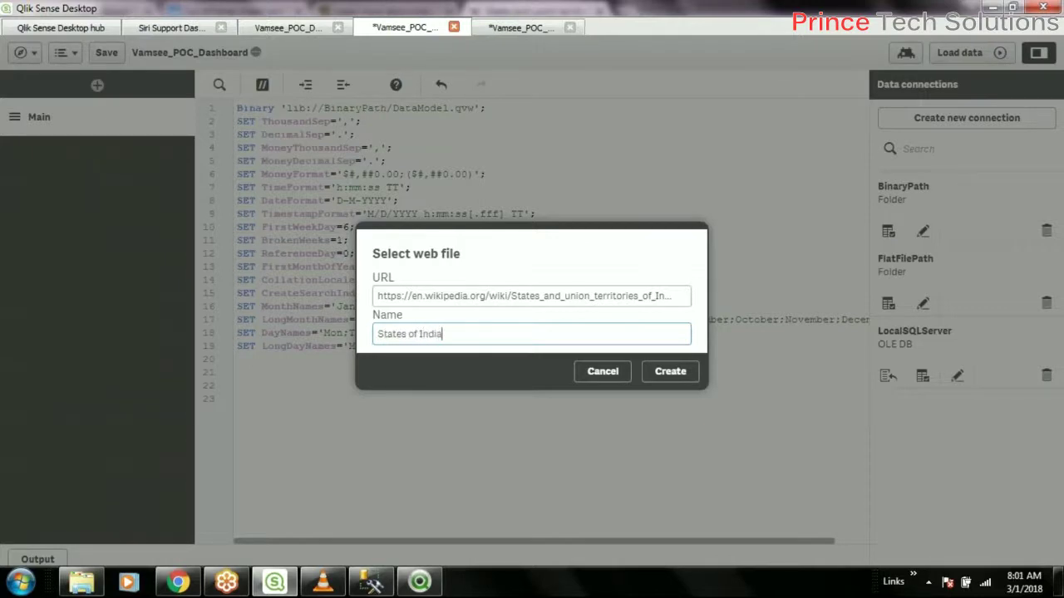
pyautogui.click(677, 374)
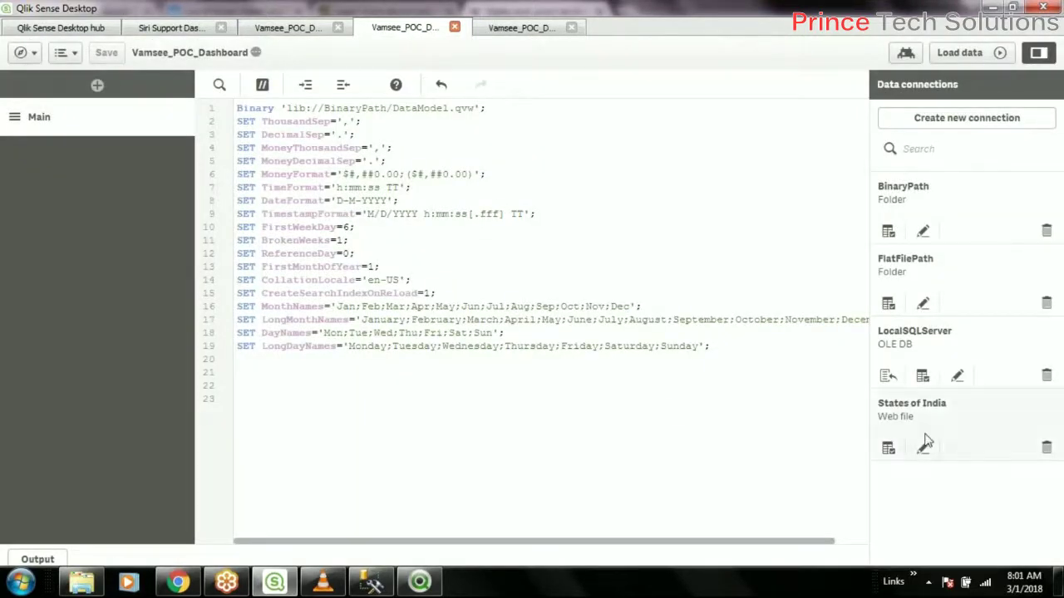
# - Preview the States of India data with Embedded field names and include table @2
pyautogui.click(888, 449)
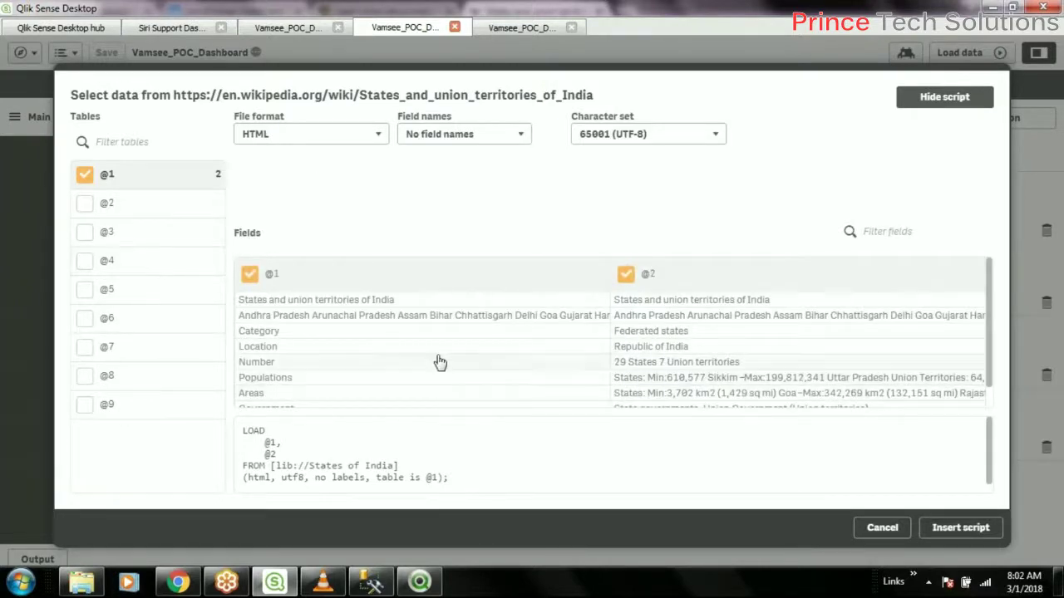
pyautogui.scroll(-2, 417, 346)
pyautogui.scroll(2, 418, 347)
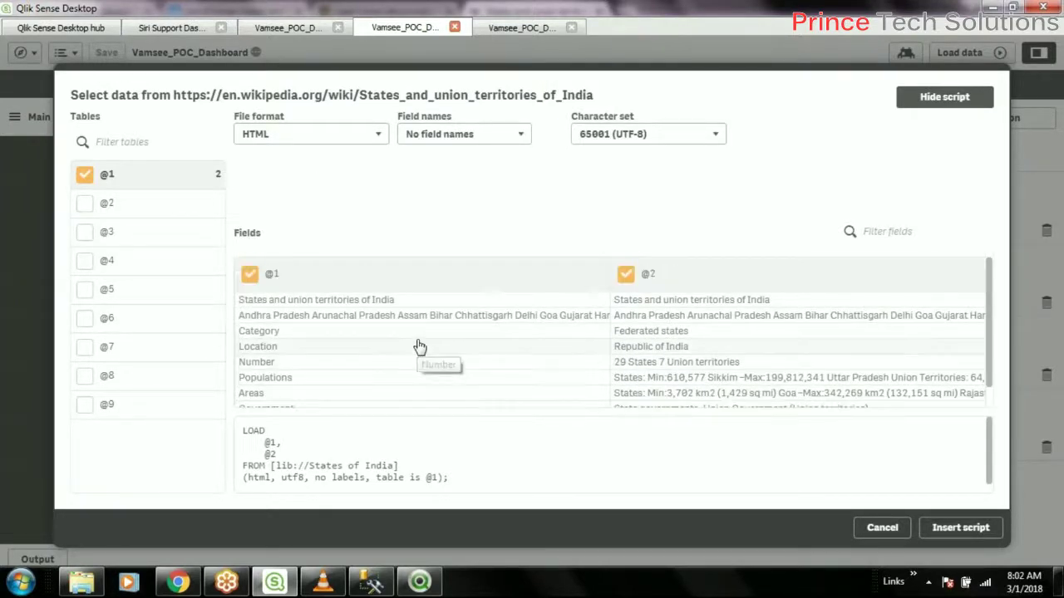
pyautogui.click(524, 137)
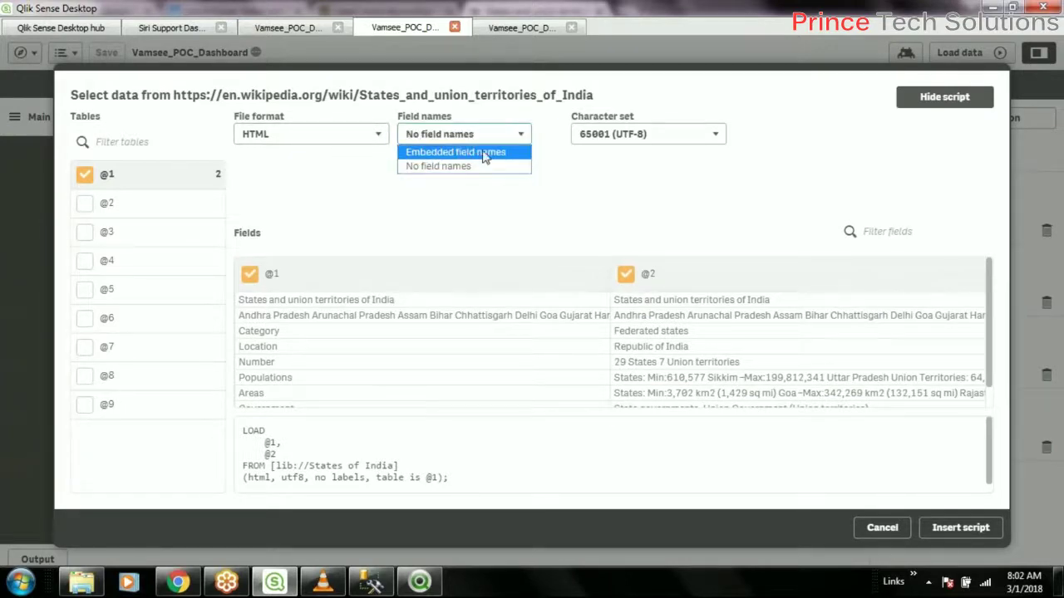
pyautogui.click(485, 155)
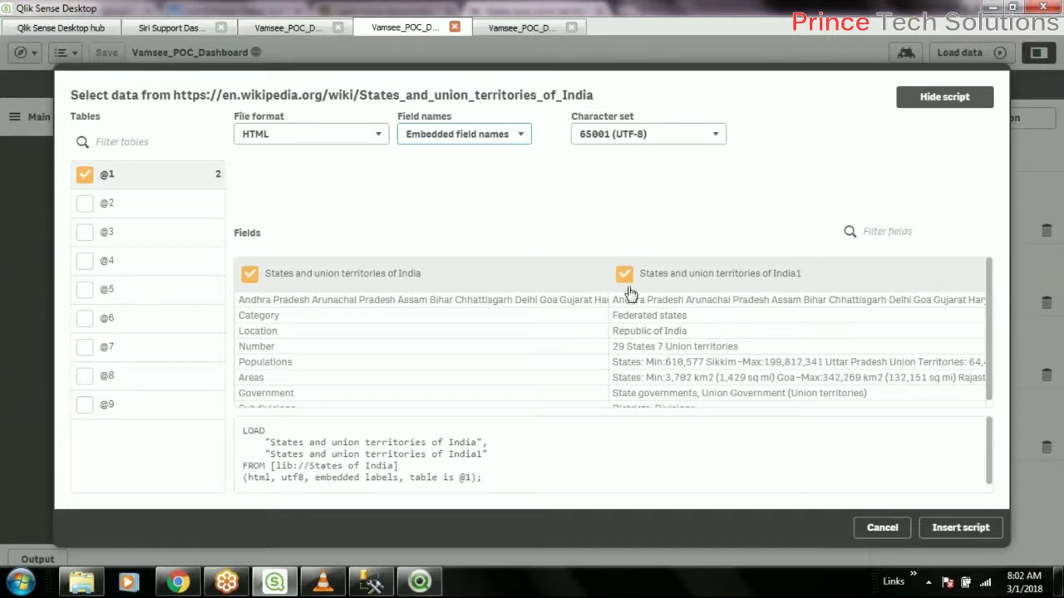
pyautogui.click(84, 203)
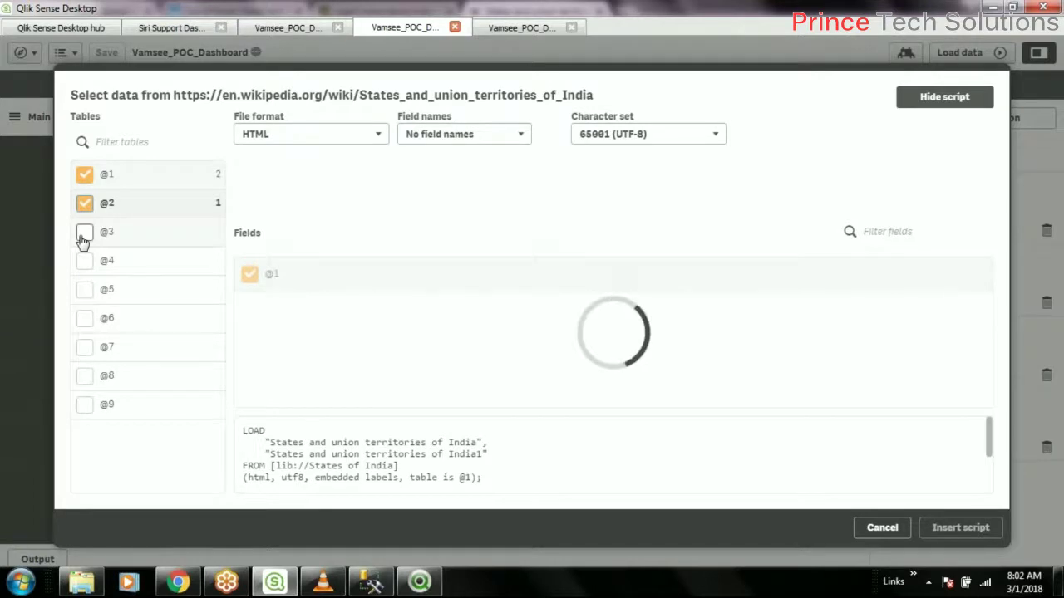
# - Tick tables @3 through @9 for loading and untick table @1
pyautogui.click(83, 235)
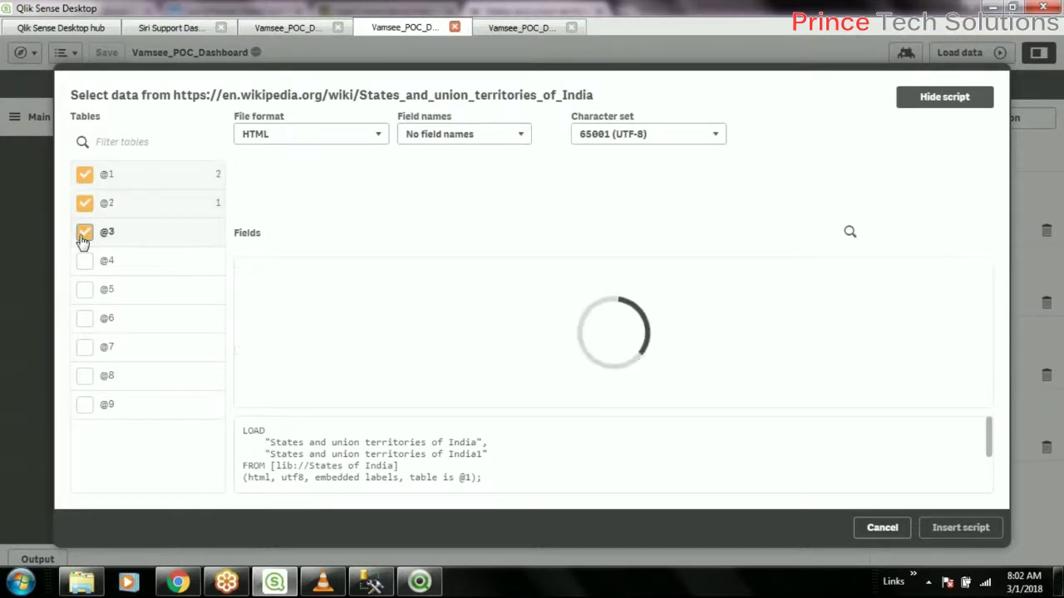
pyautogui.click(84, 262)
pyautogui.click(86, 291)
pyautogui.click(85, 321)
pyautogui.click(85, 349)
pyautogui.click(85, 375)
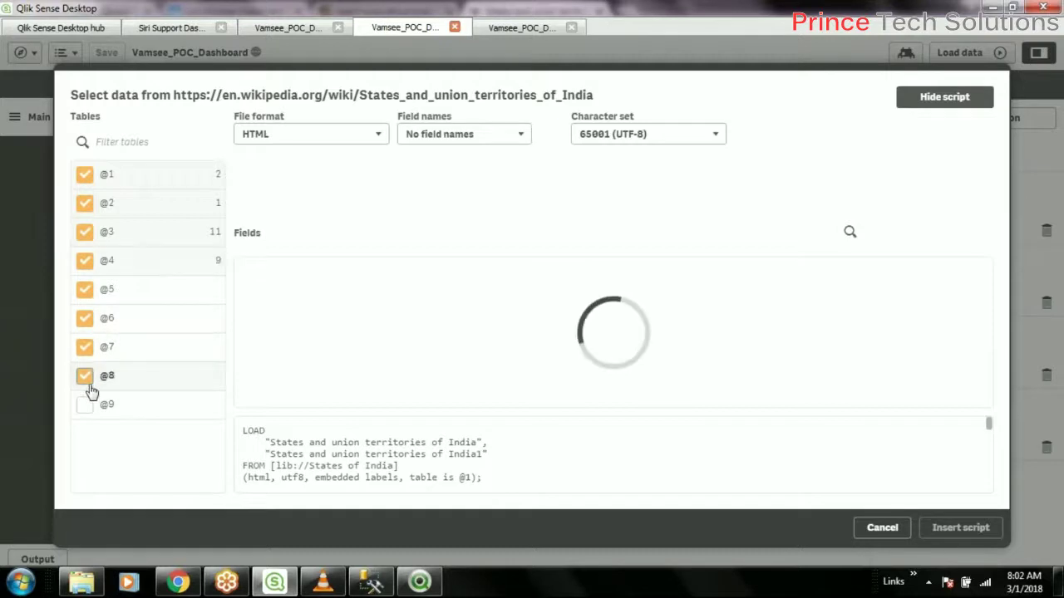
pyautogui.click(86, 405)
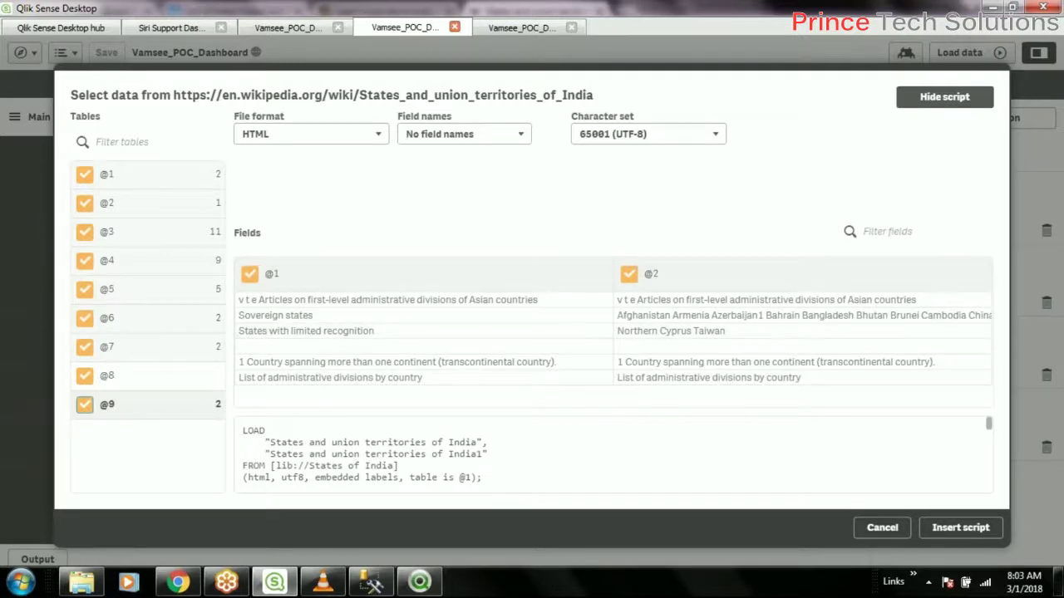
pyautogui.click(85, 174)
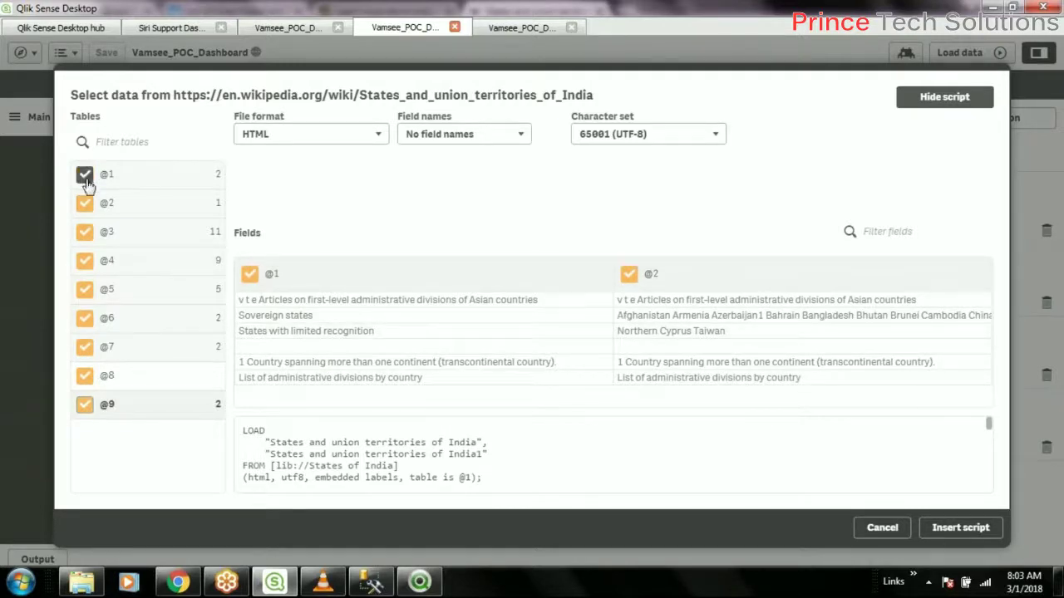
# - Untick tables @2 through @9, then select only table @3 with its 11 fields
pyautogui.click(85, 232)
pyautogui.click(84, 261)
pyautogui.click(84, 289)
pyautogui.click(85, 318)
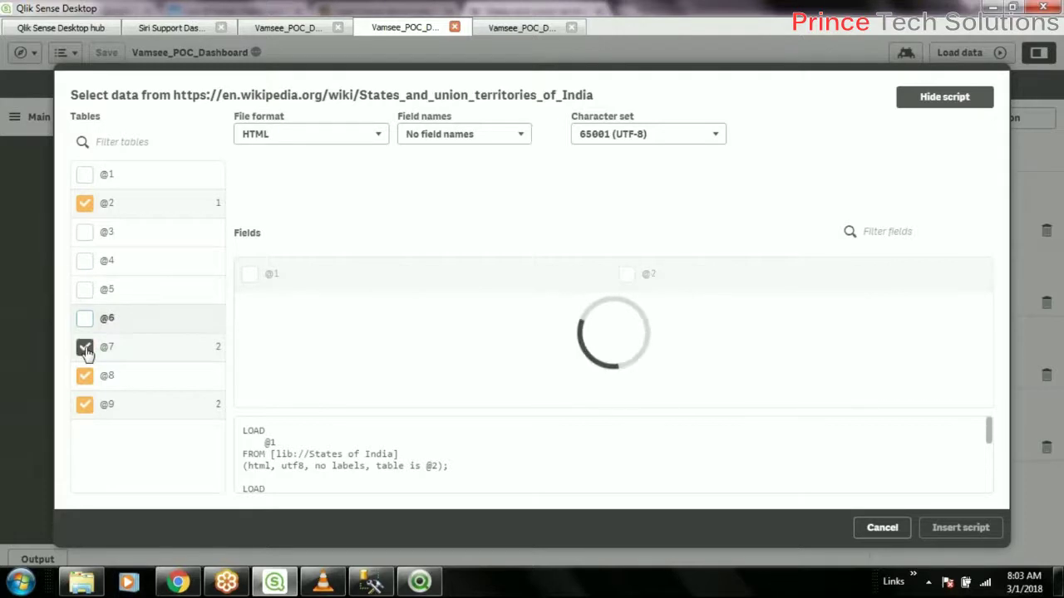
pyautogui.click(84, 346)
pyautogui.click(85, 375)
pyautogui.click(85, 404)
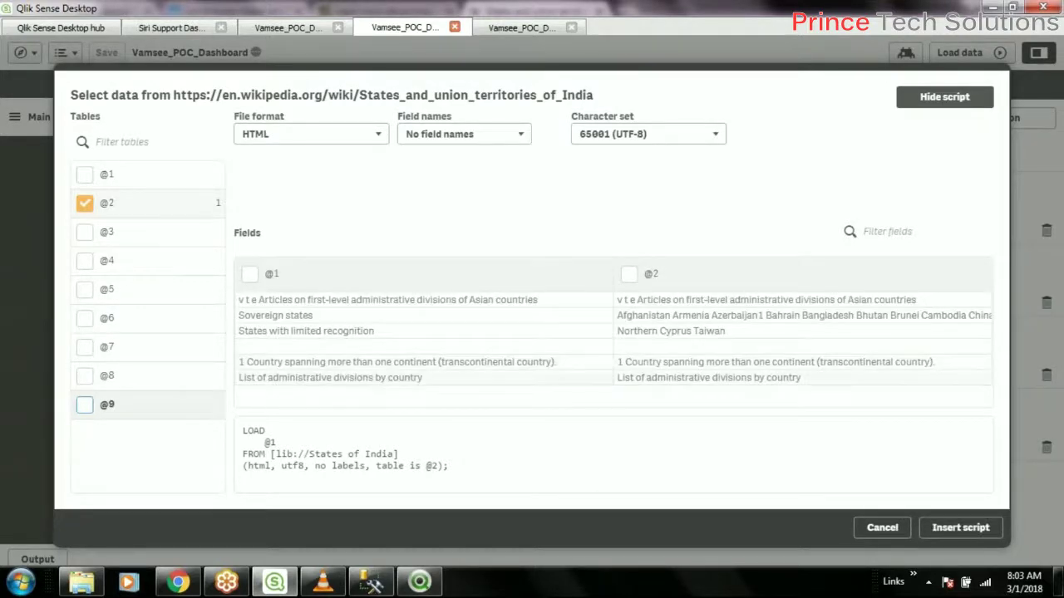
pyautogui.click(84, 203)
pyautogui.click(84, 234)
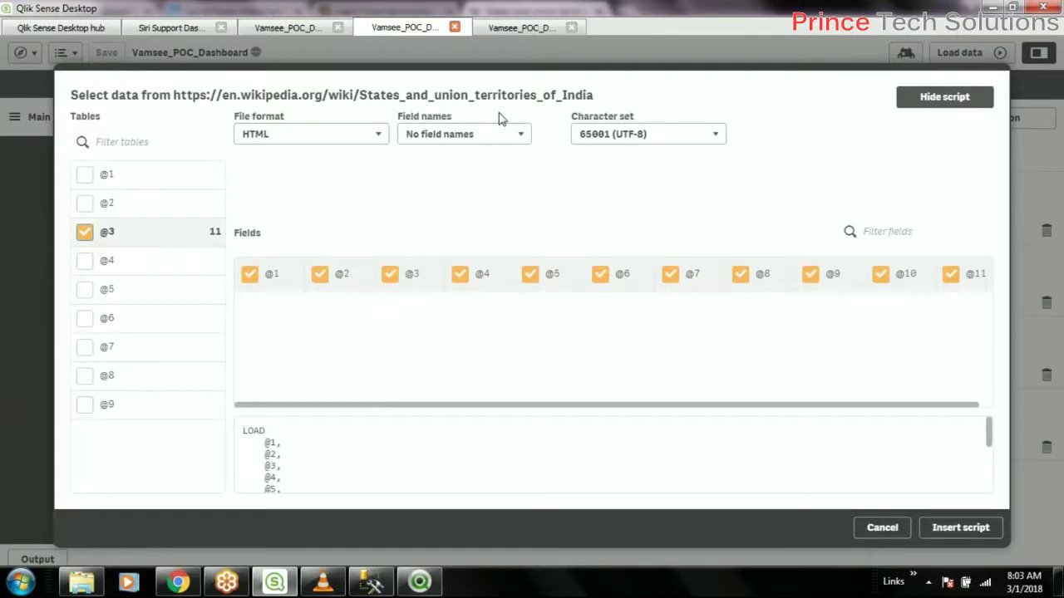
# - Set table @3's Field names to Embedded field names
pyautogui.click(521, 137)
pyautogui.click(521, 149)
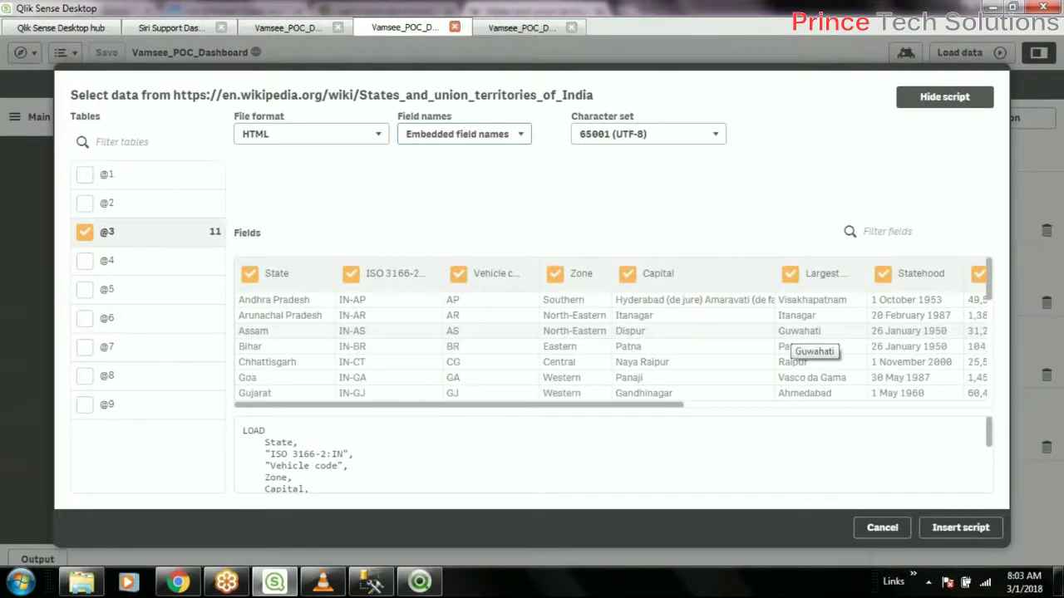
pyautogui.click(178, 582)
pyautogui.scroll(3, 912, 362)
pyautogui.scroll(15, 912, 363)
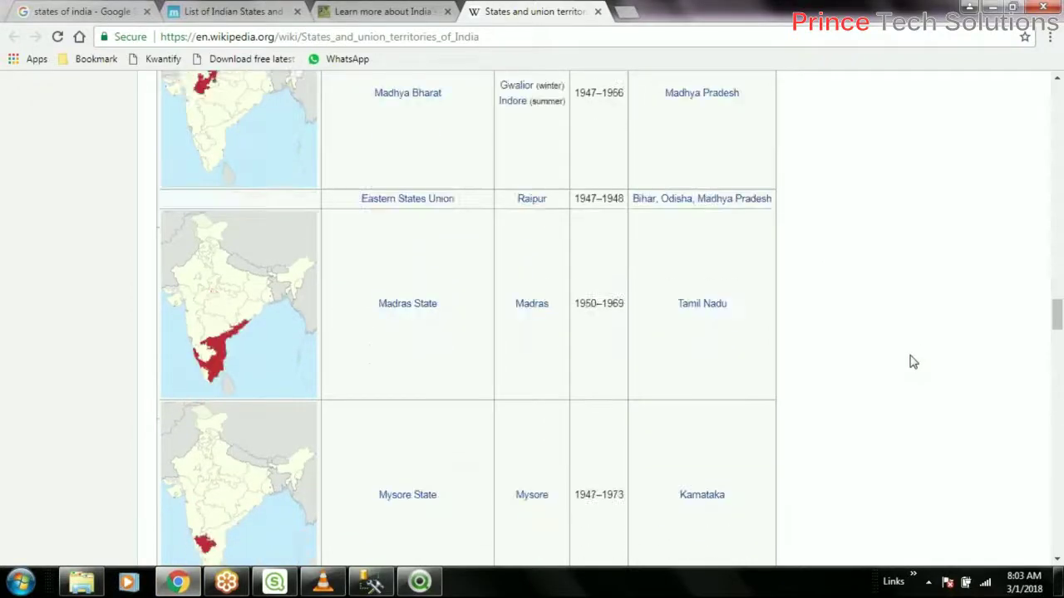
pyautogui.moveTo(1055, 291); pyautogui.dragTo(1052, 188)
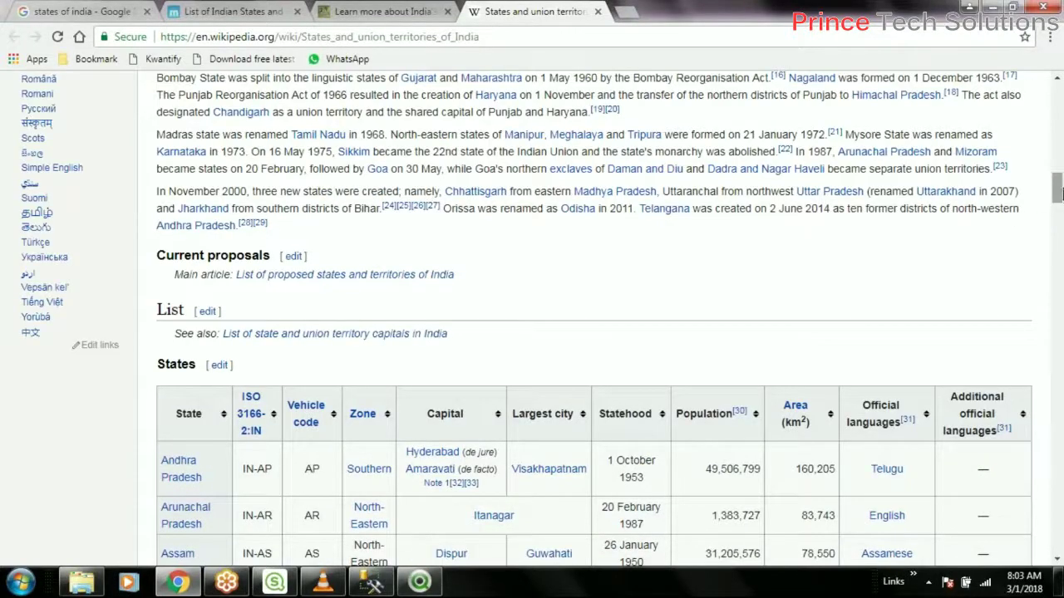
pyautogui.moveTo(1055, 173); pyautogui.dragTo(1054, 83)
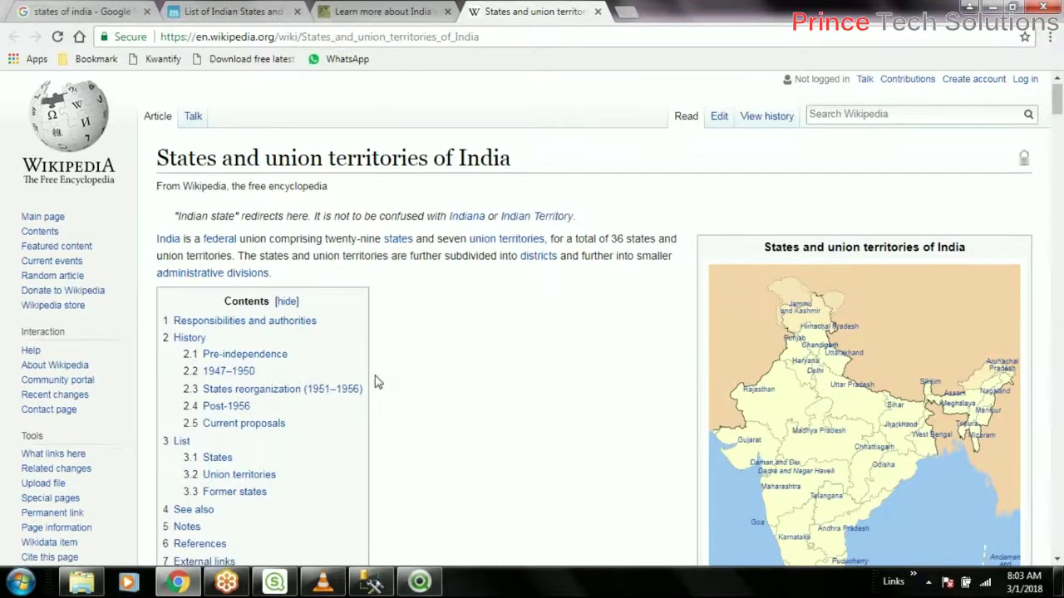
pyautogui.scroll(-2, 374, 382)
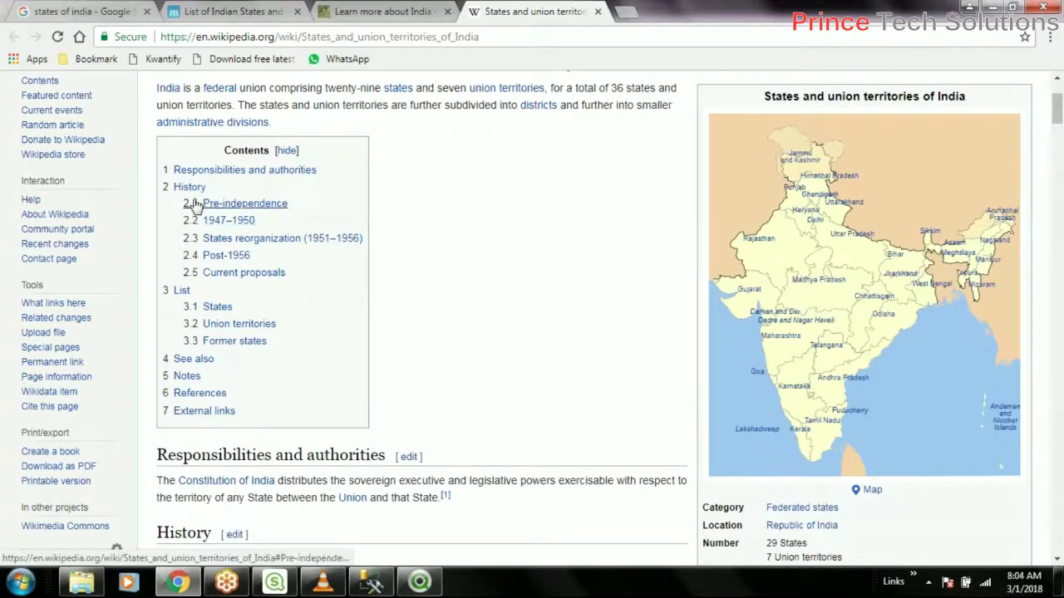
pyautogui.scroll(-10, 465, 371)
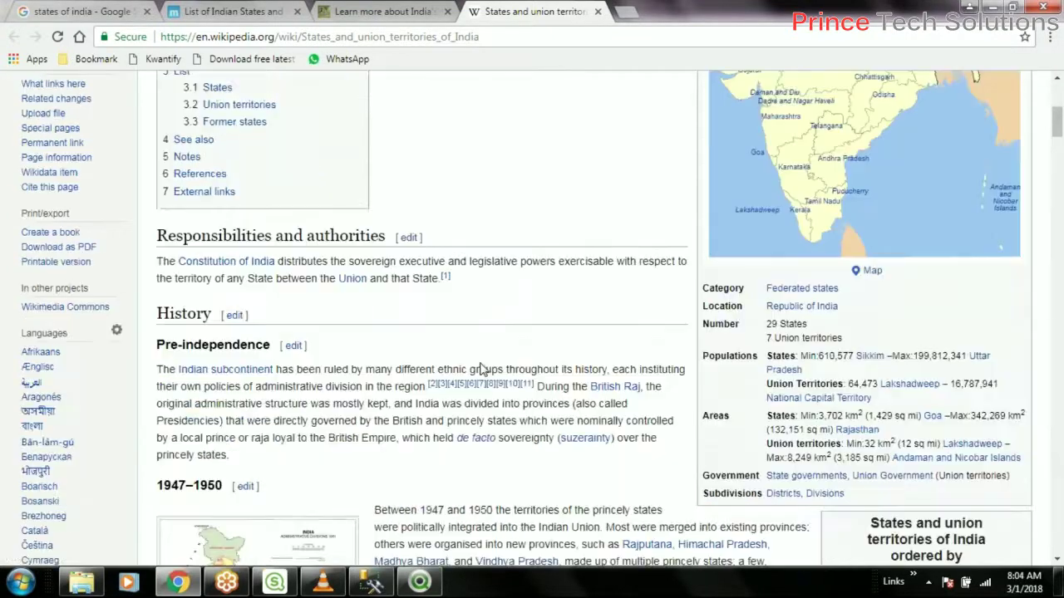
pyautogui.scroll(-9, 594, 319)
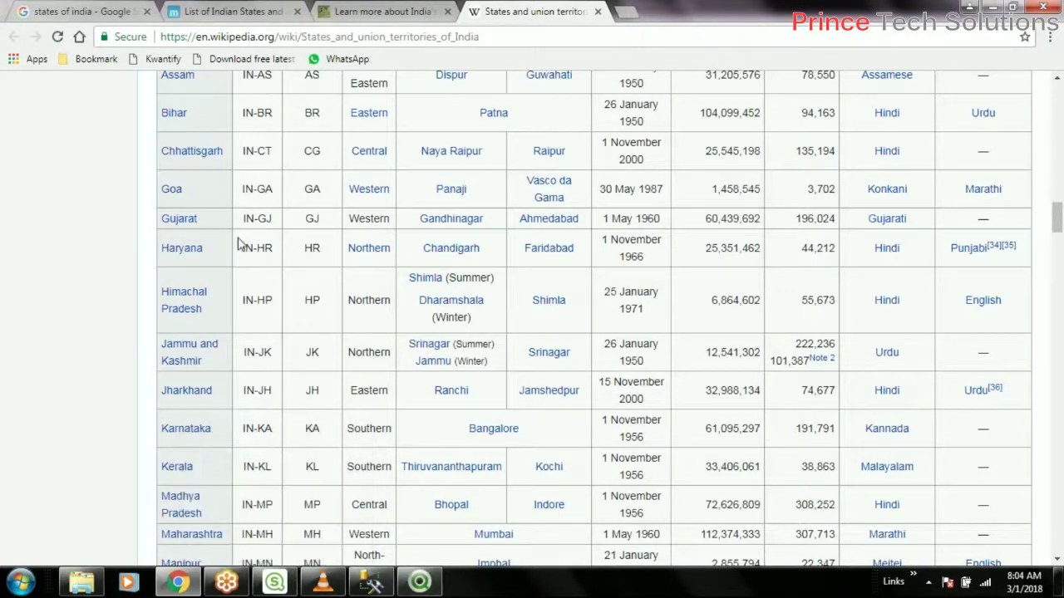
pyautogui.scroll(4, 238, 238)
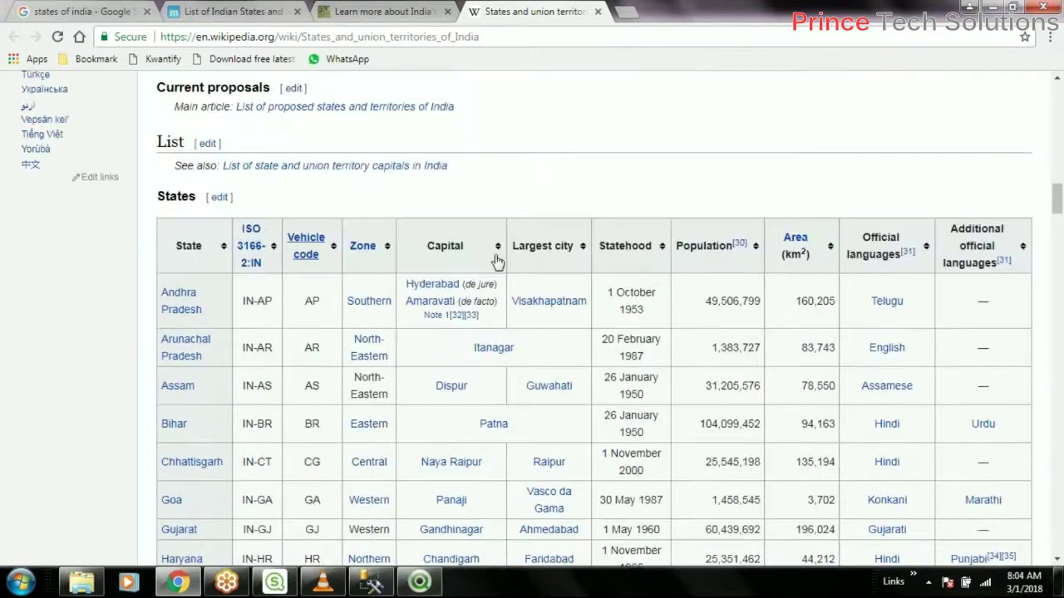
pyautogui.click(278, 584)
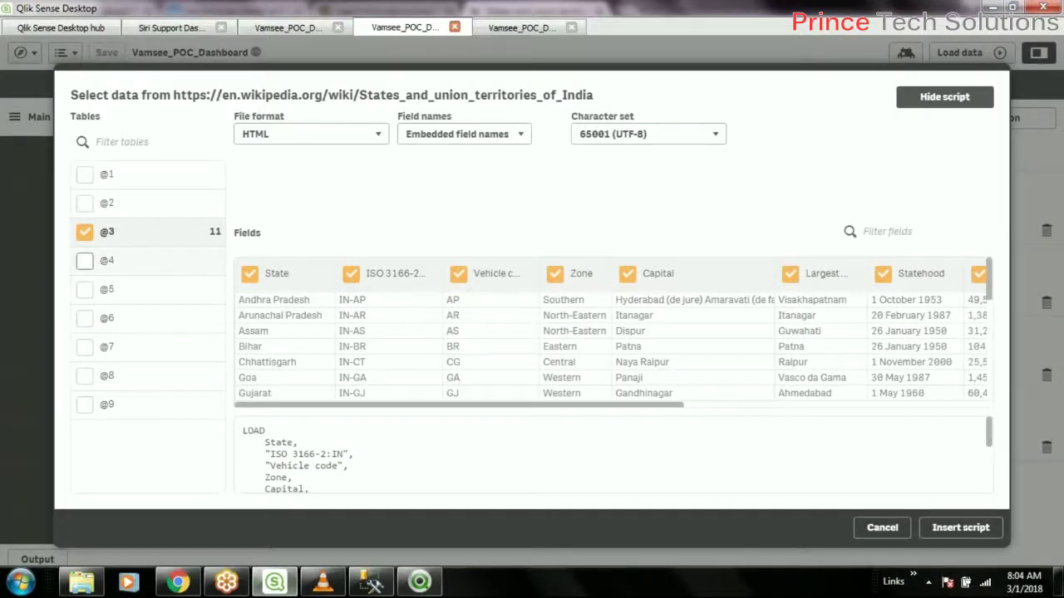
# - Swap the selection from table @3 to table @4, the union territories table
pyautogui.click(84, 260)
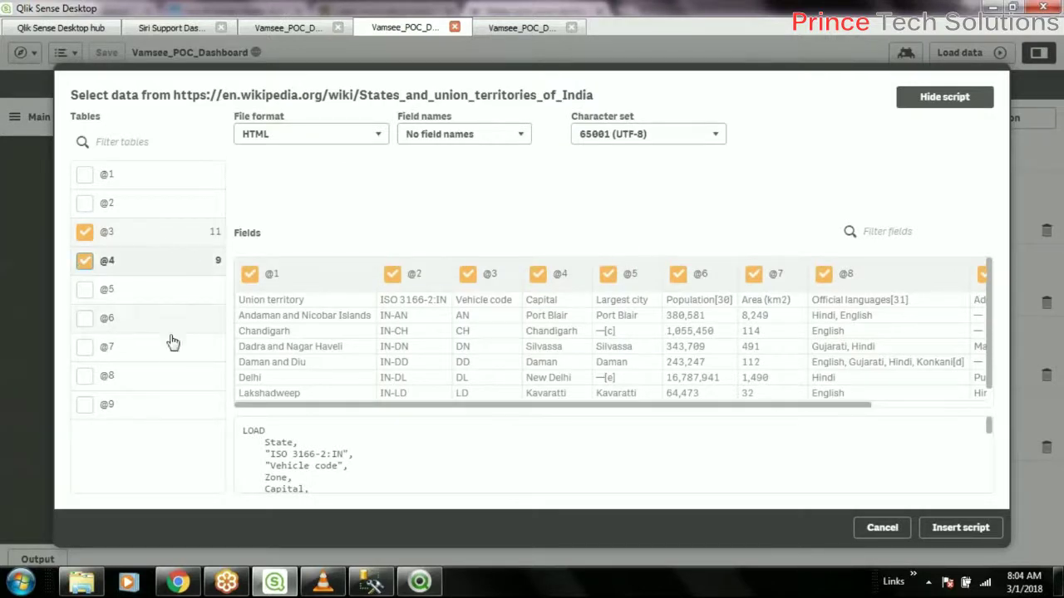
pyautogui.click(84, 236)
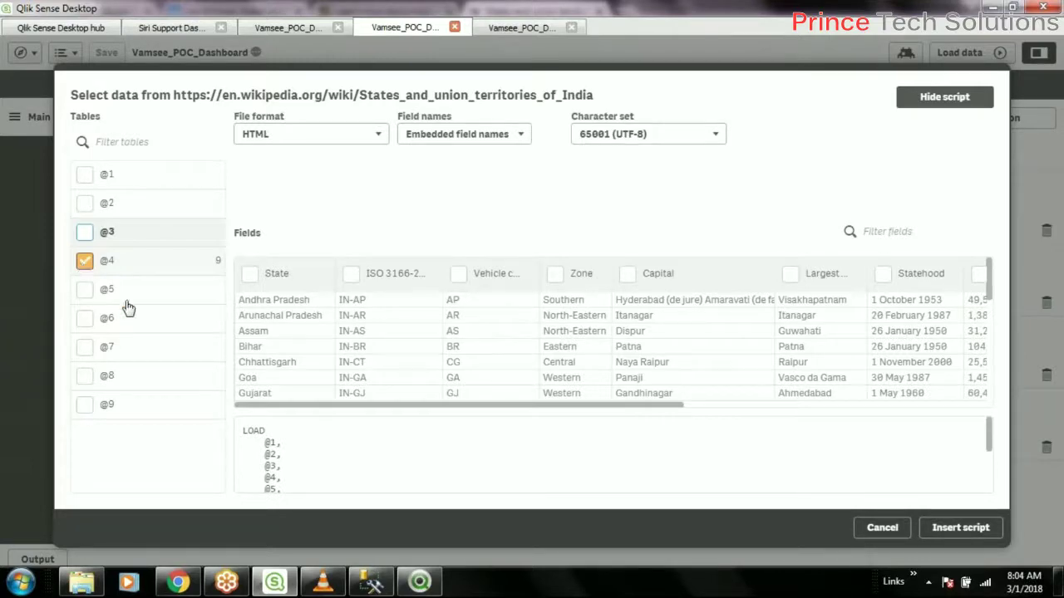
pyautogui.click(177, 582)
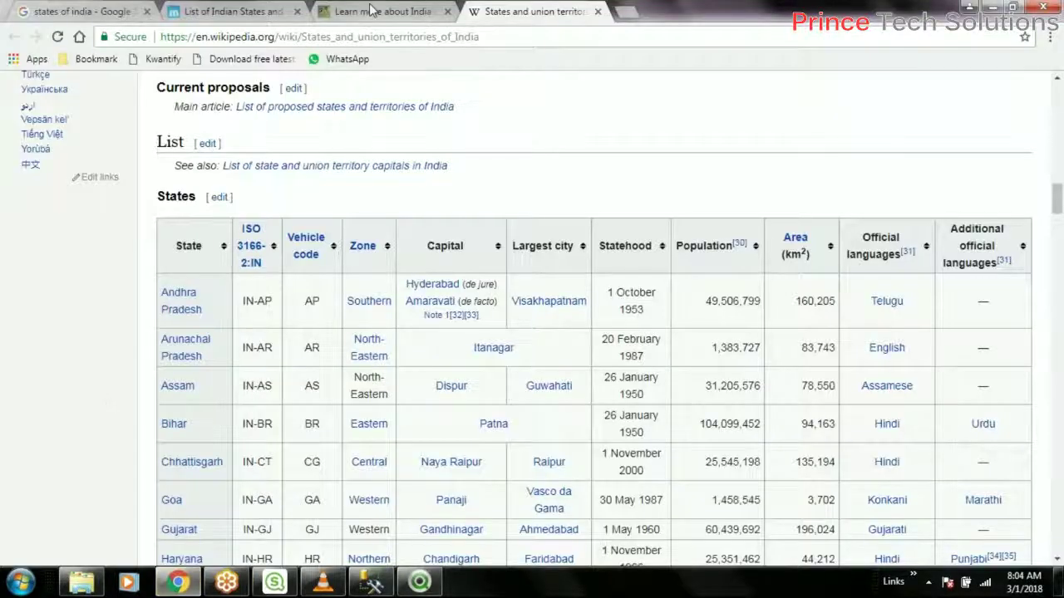
# - Close the tribal heritage and Maps of India tabs
pyautogui.click(371, 9)
pyautogui.scroll(-15, 525, 324)
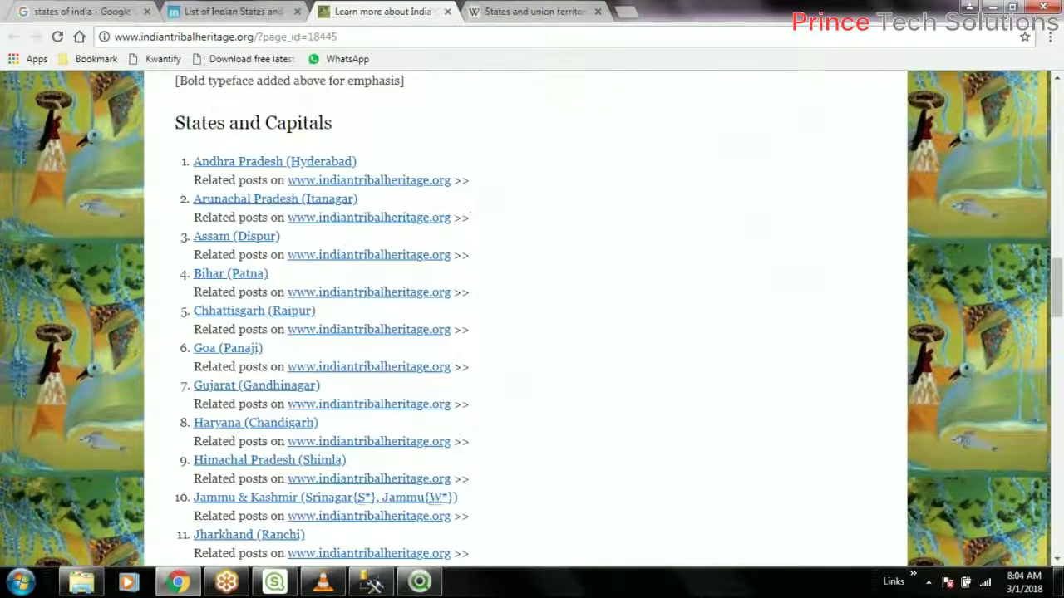
pyautogui.scroll(-20, 551, 340)
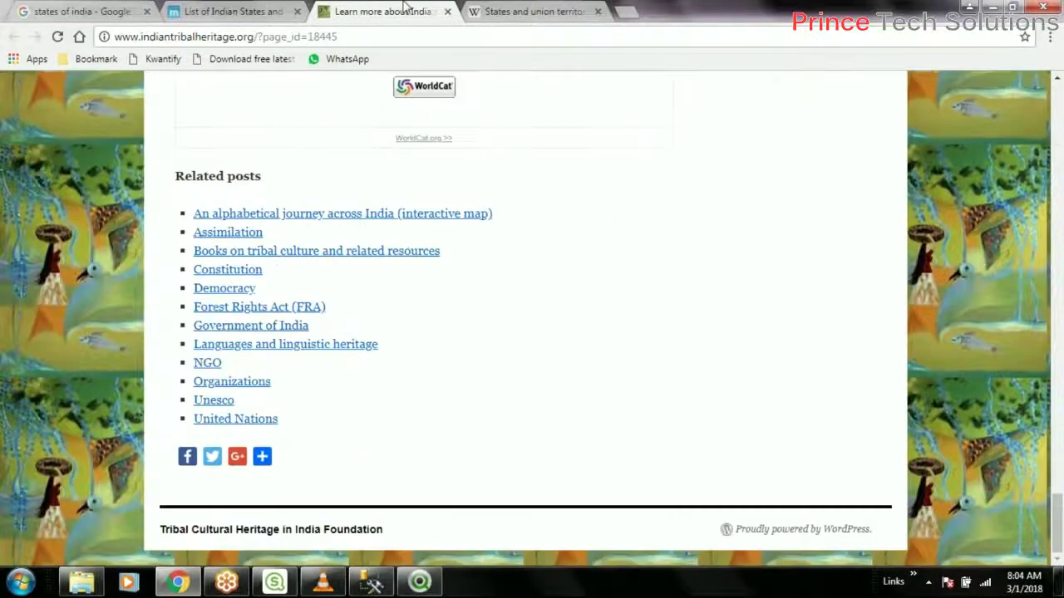
pyautogui.click(446, 12)
pyautogui.click(268, 8)
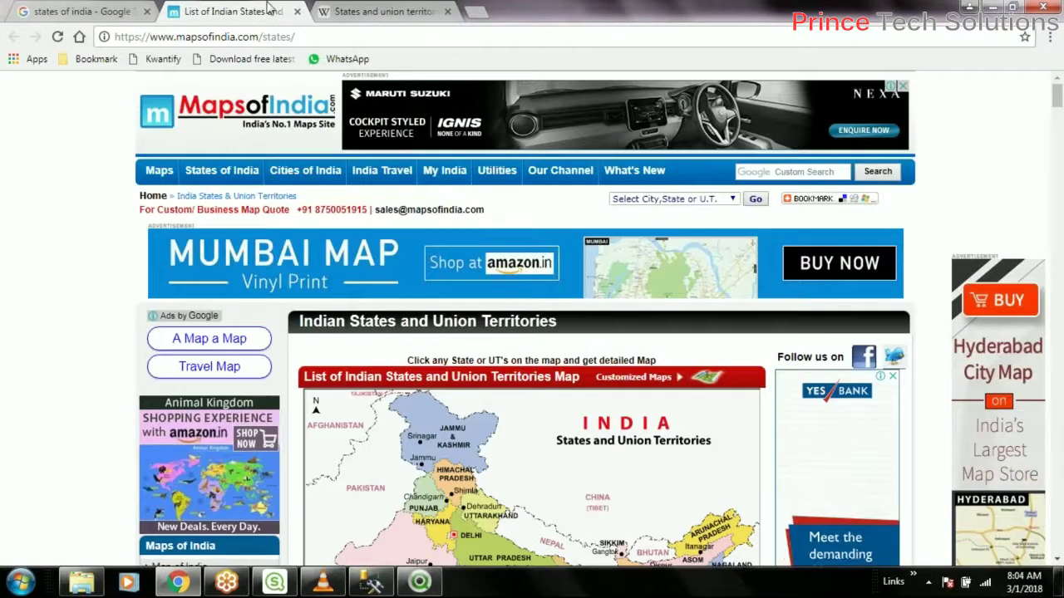
pyautogui.click(297, 12)
# - Replace the Google query with 'regional languages in india' and run the search
pyautogui.click(79, 12)
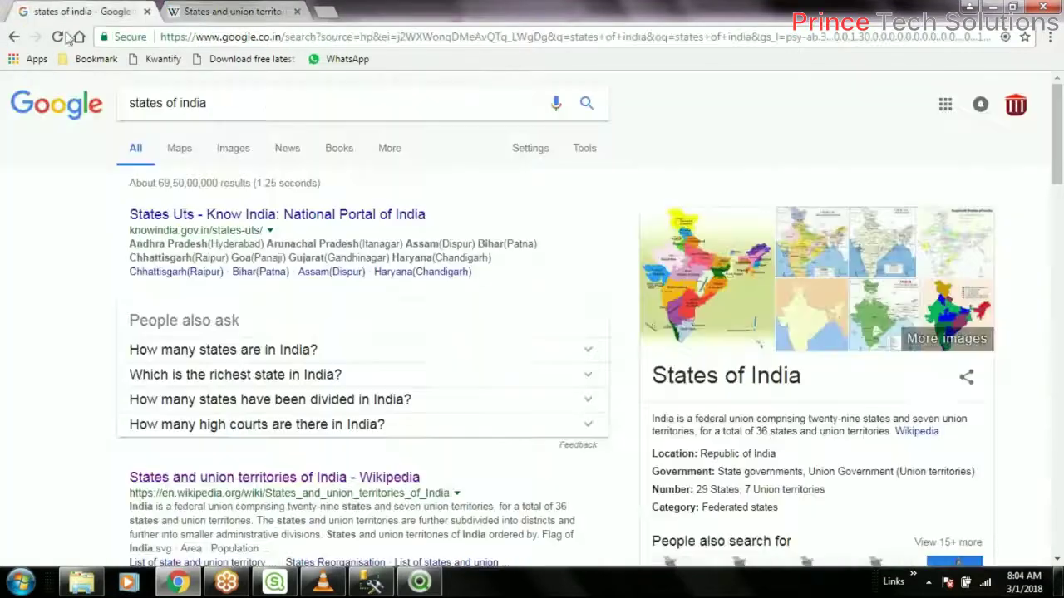
pyautogui.scroll(-10, 532, 324)
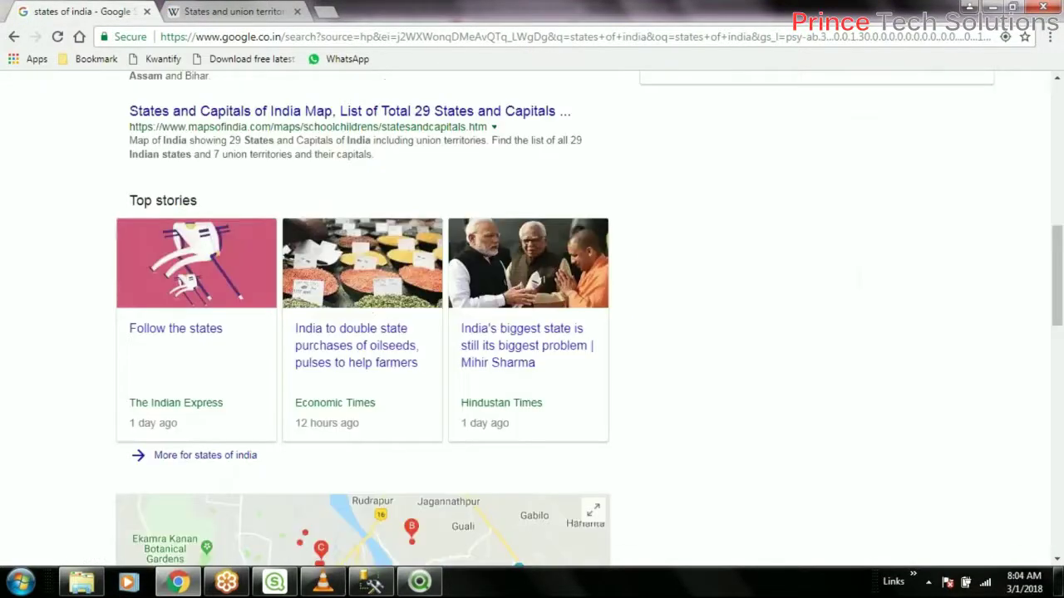
pyautogui.scroll(10, 340, 85)
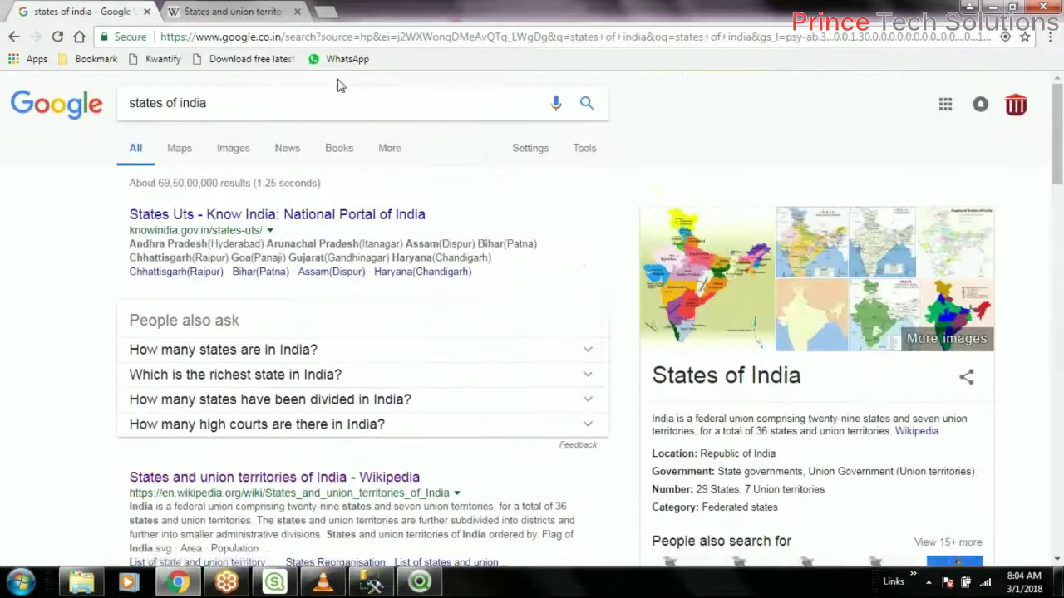
pyautogui.click(340, 102)
pyautogui.hotkey('ctrl', 'a')
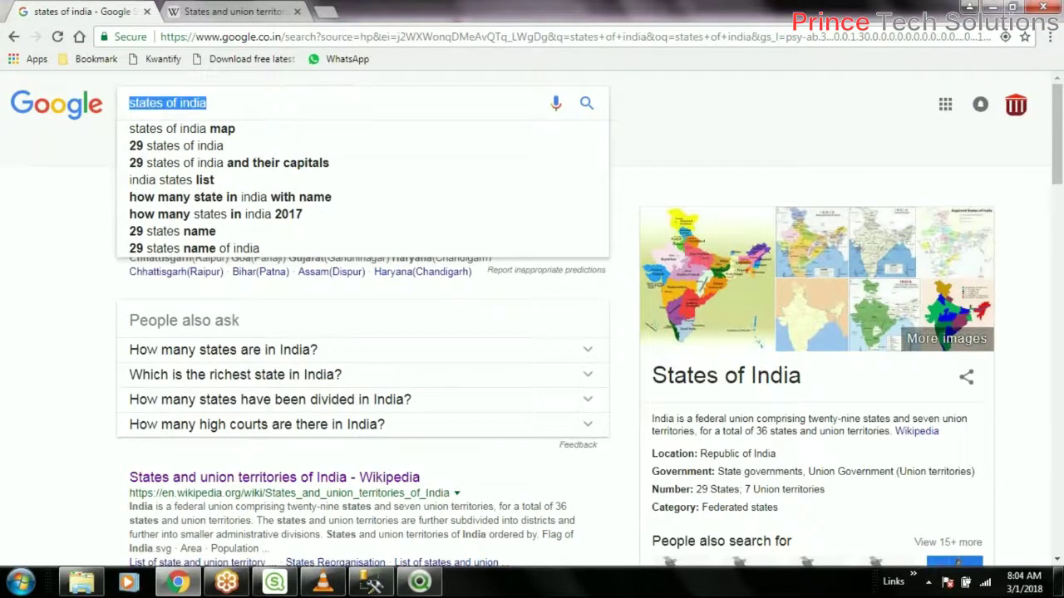
pyautogui.write('regiona')
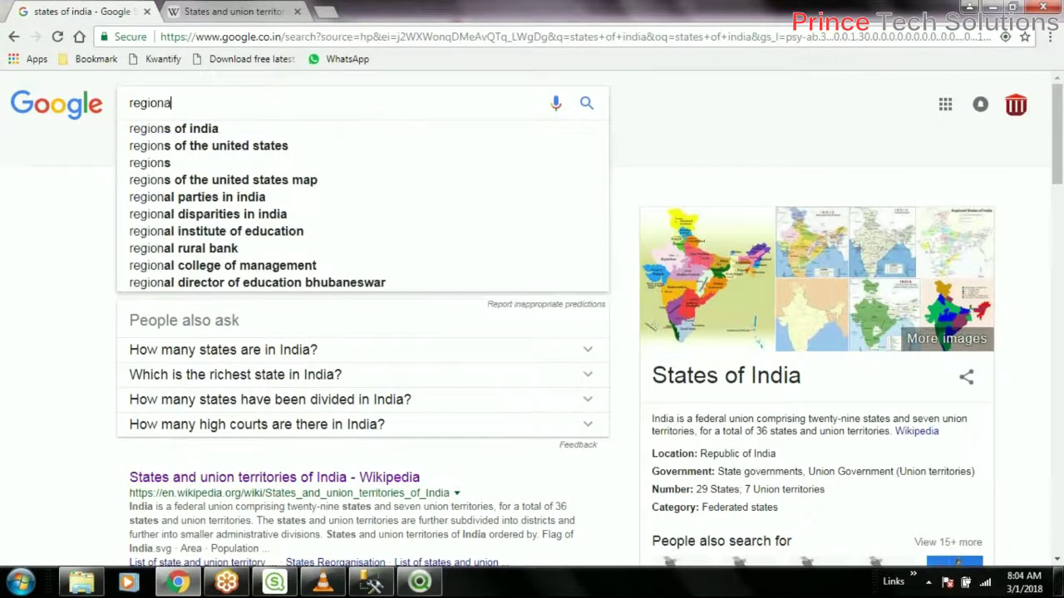
pyautogui.write('l languages')
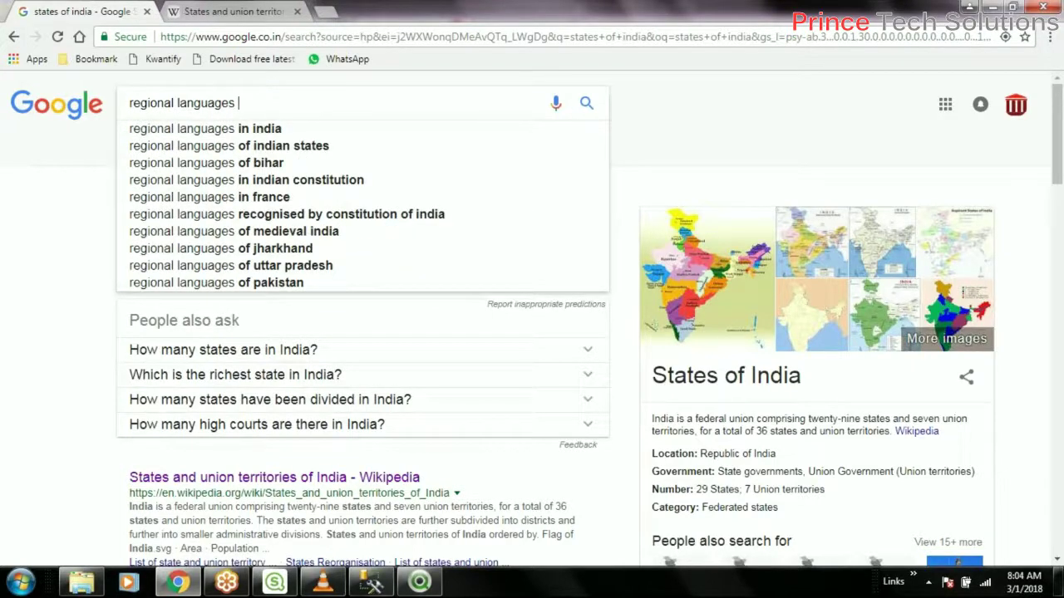
pyautogui.press('Down')
pyautogui.press('Return')
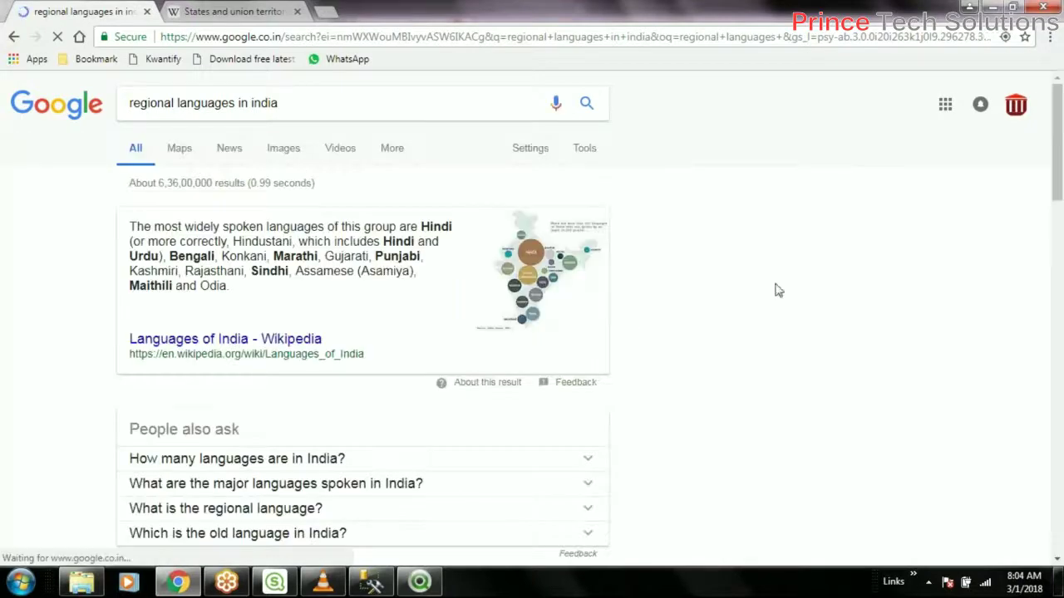
pyautogui.scroll(-5, 717, 333)
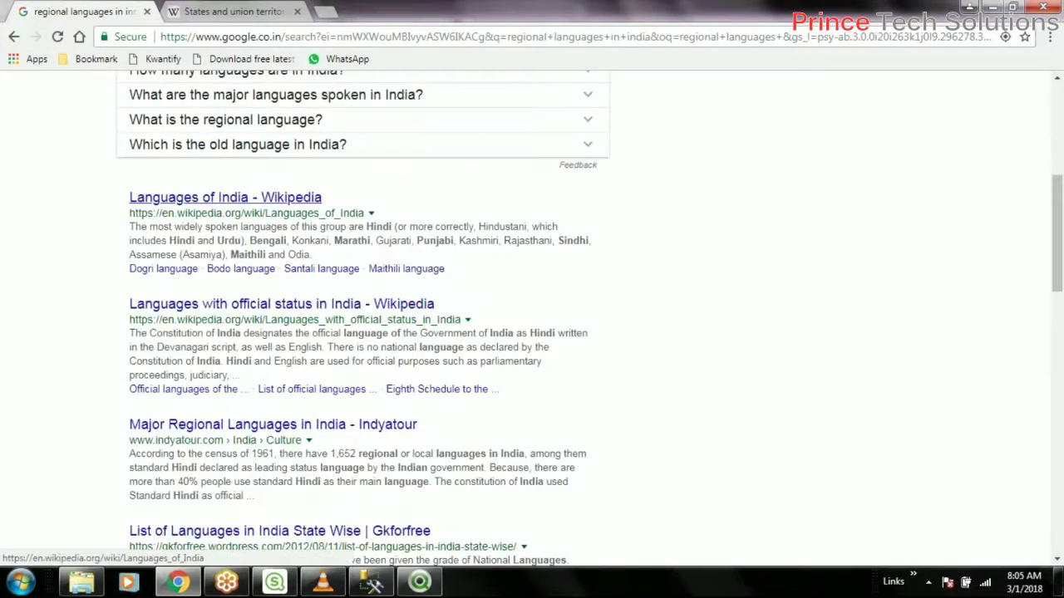
pyautogui.rightClick(218, 205)
# - Open the Languages of India article in a new tab, skim it, then return to Google results
pyautogui.click(262, 212)
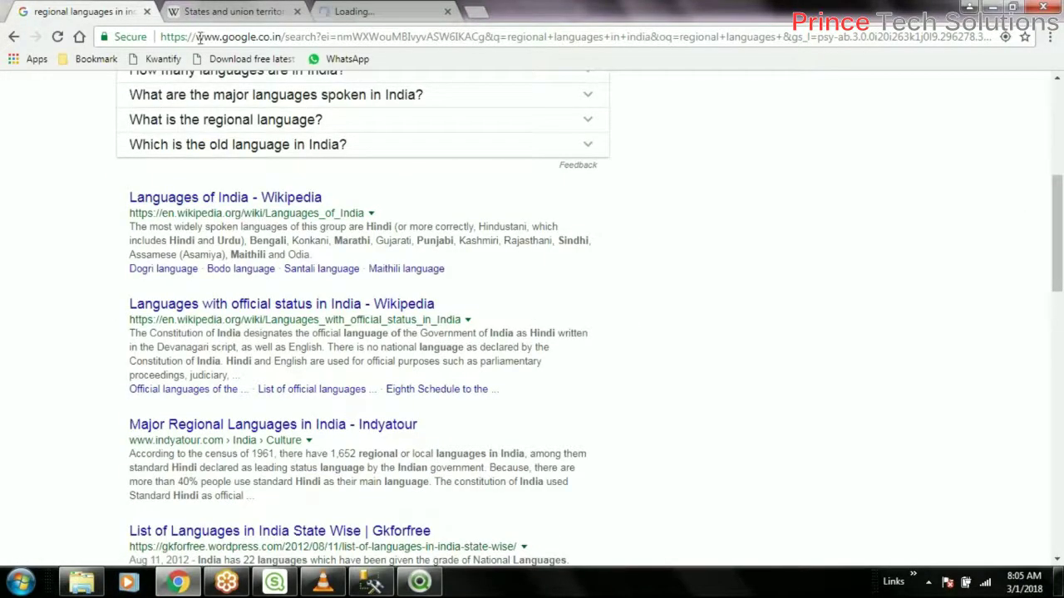
pyautogui.click(382, 12)
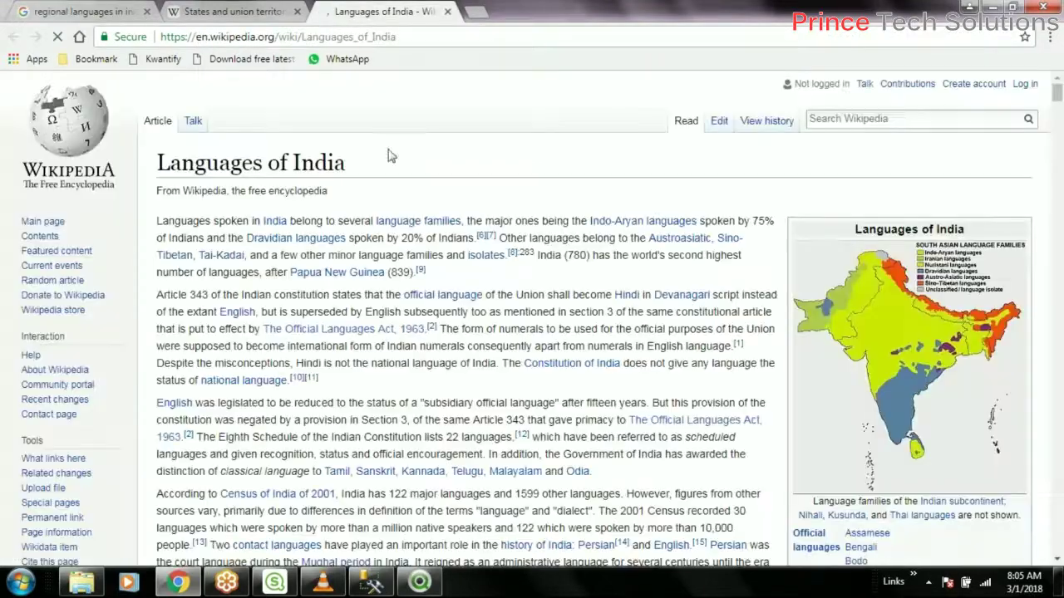
pyautogui.scroll(-15, 532, 333)
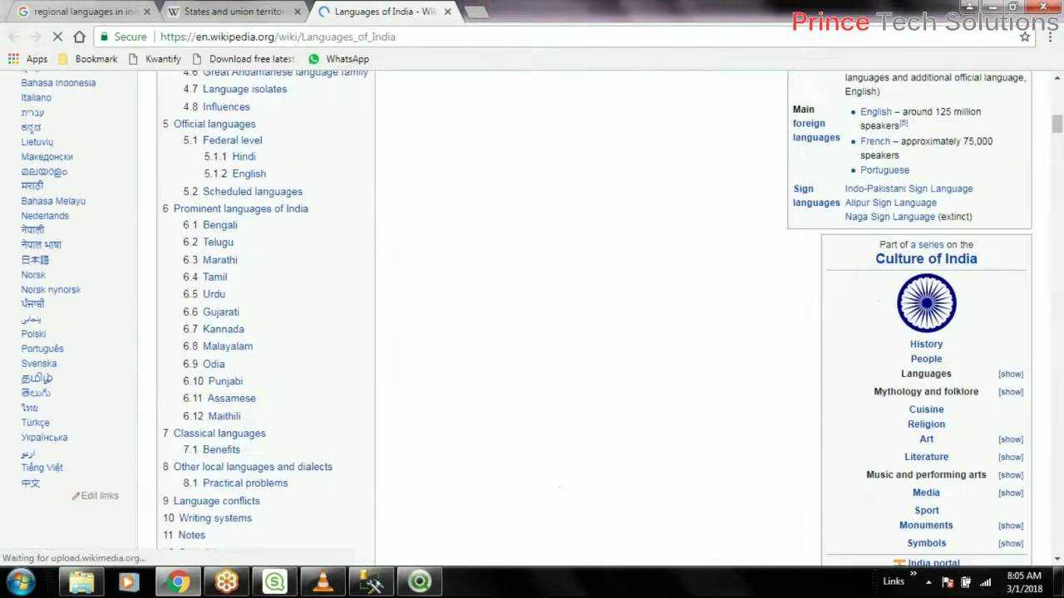
pyautogui.scroll(-20, 532, 333)
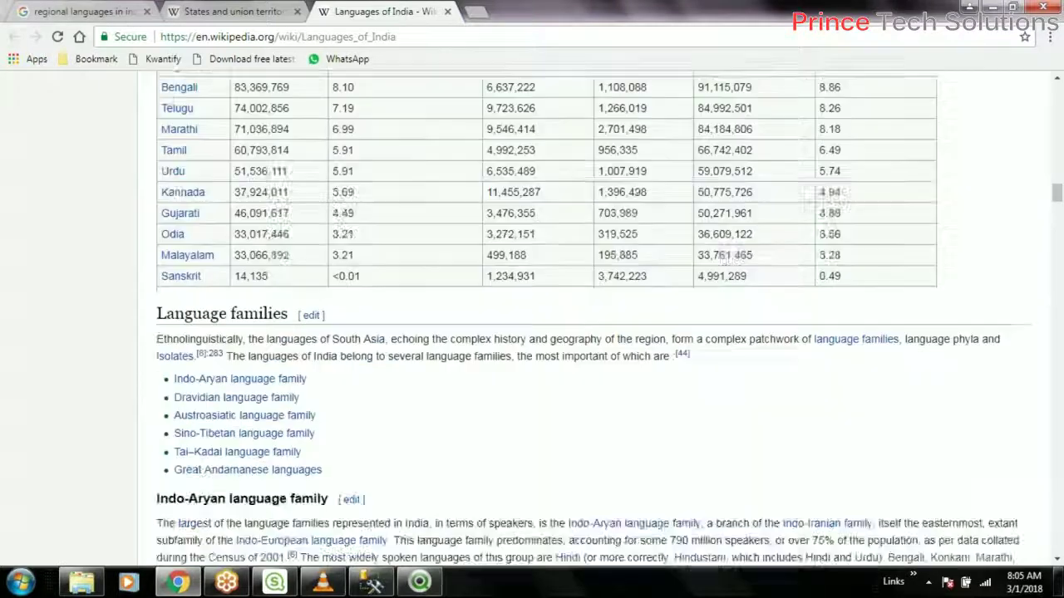
pyautogui.scroll(2, 422, 442)
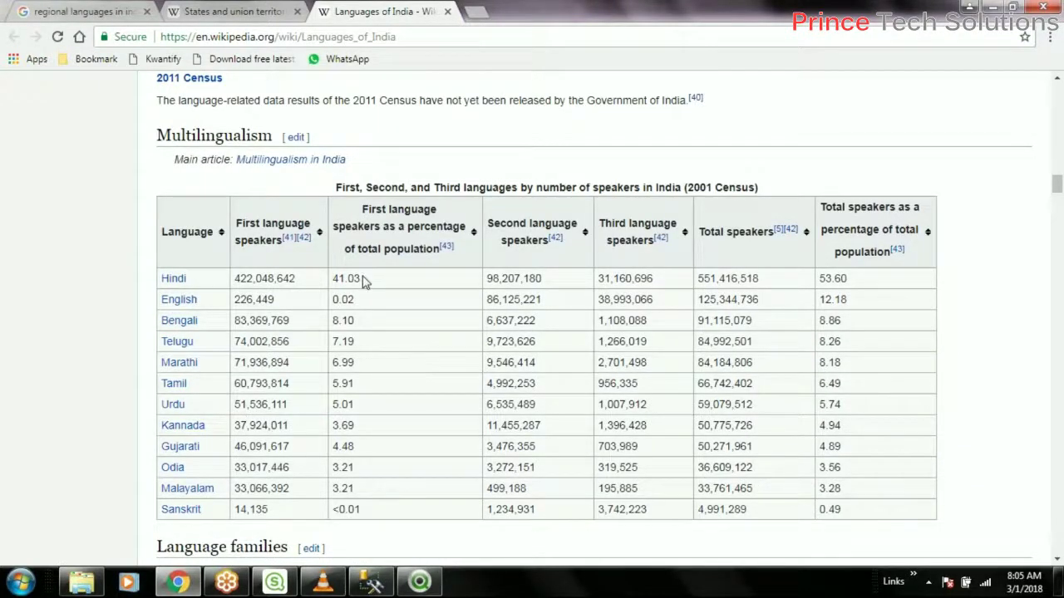
pyautogui.scroll(-10, 304, 338)
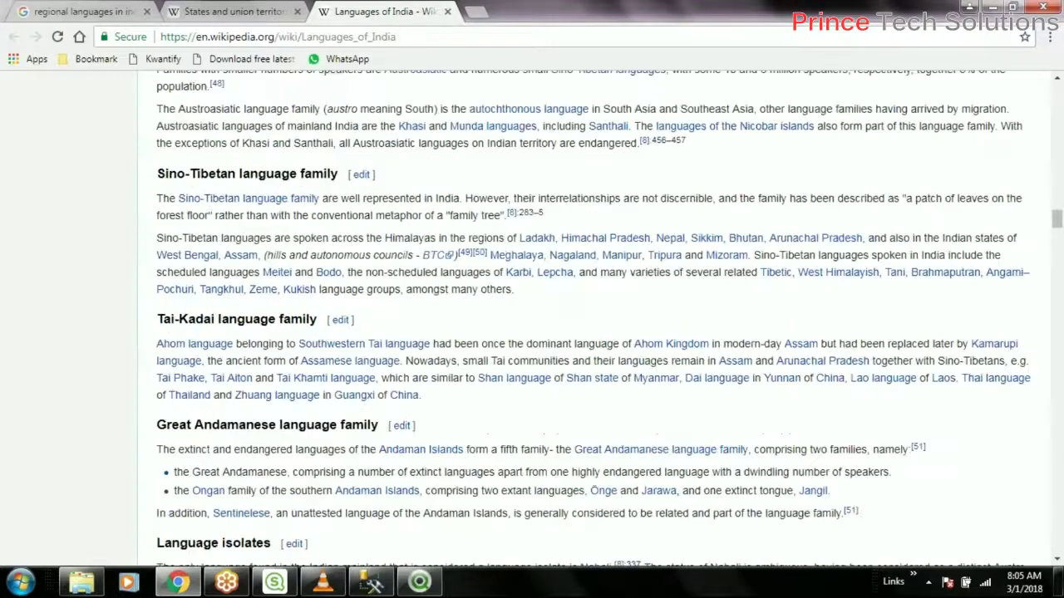
pyautogui.scroll(-4, 373, 337)
pyautogui.scroll(12, 373, 337)
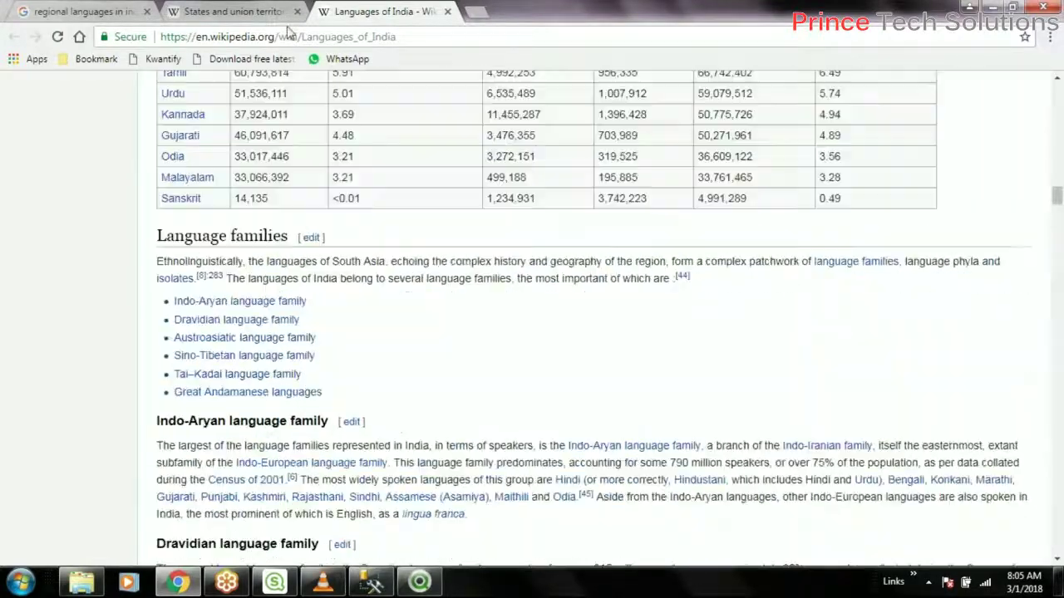
pyautogui.click(237, 12)
pyautogui.click(83, 12)
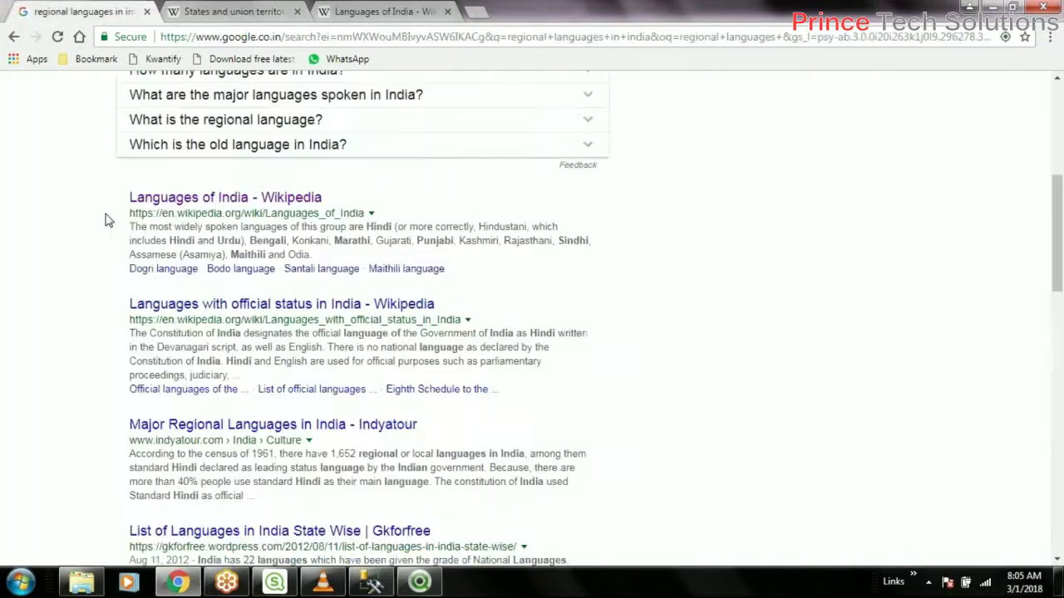
# - Open 'Languages with official status in India' in a new tab and select its URL
pyautogui.rightClick(369, 303)
pyautogui.click(430, 312)
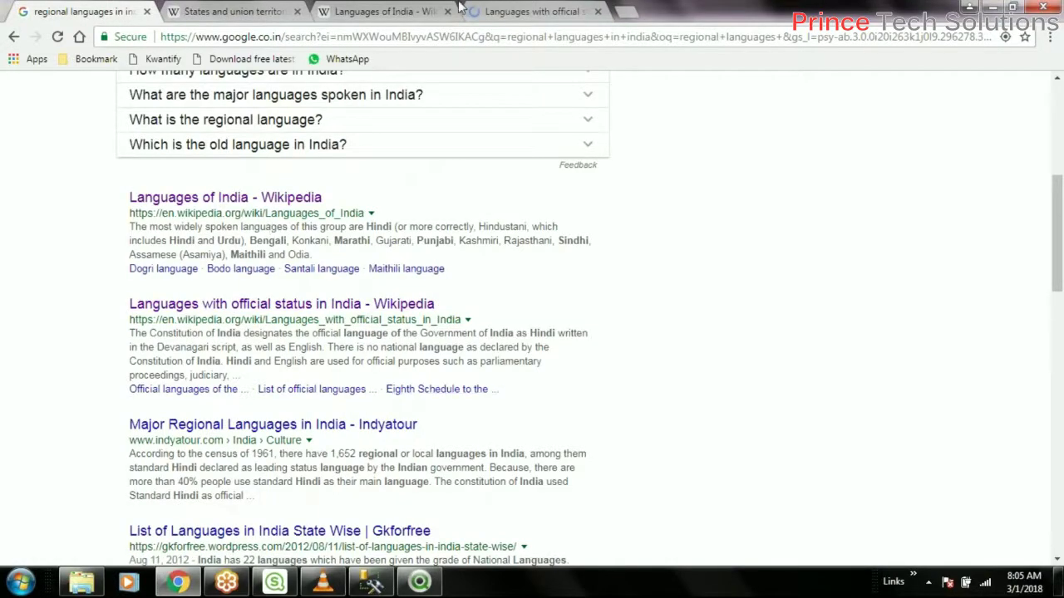
pyautogui.click(515, 11)
pyautogui.scroll(-20, 582, 316)
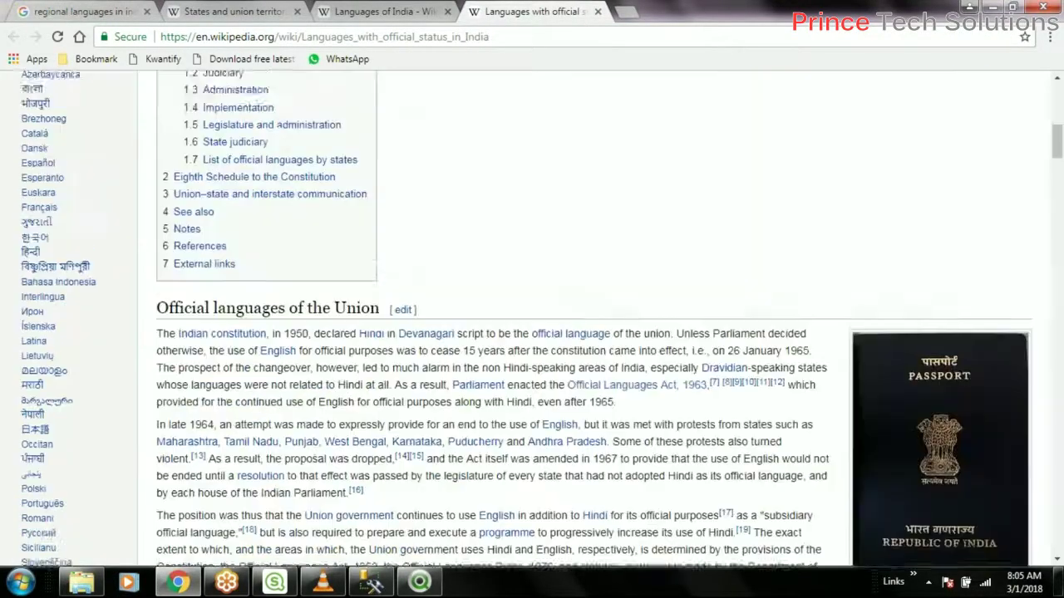
pyautogui.scroll(-6, 398, 412)
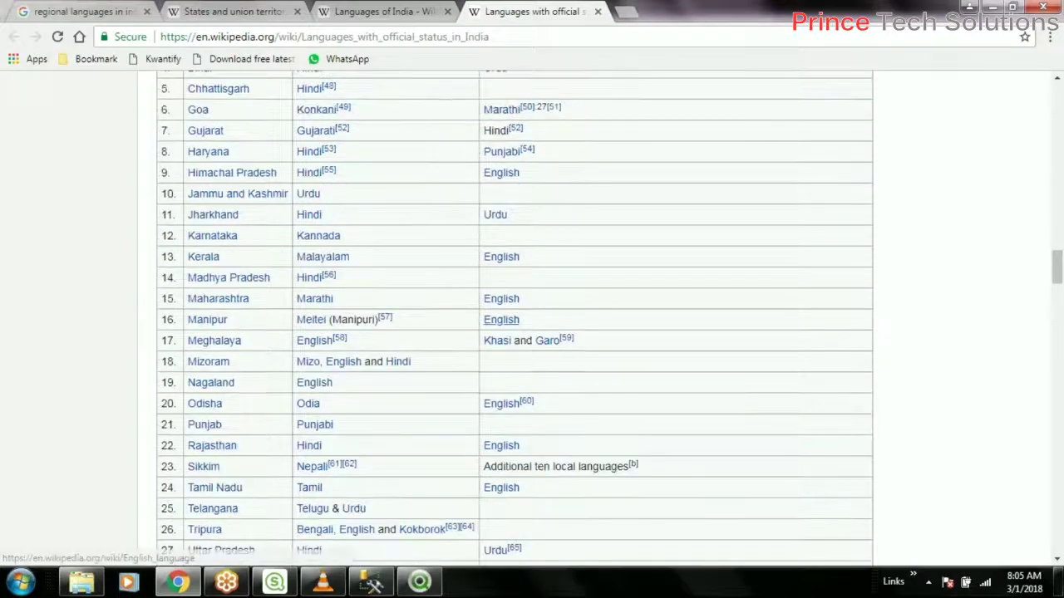
pyautogui.scroll(5, 397, 412)
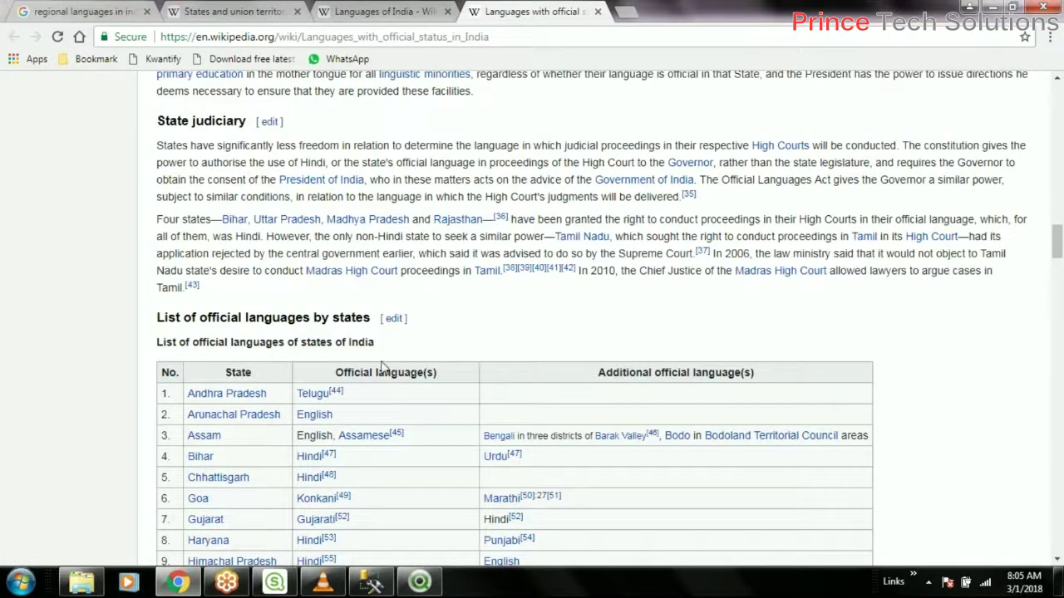
pyautogui.click(598, 37)
pyautogui.hotkey('ctrl', 'c')
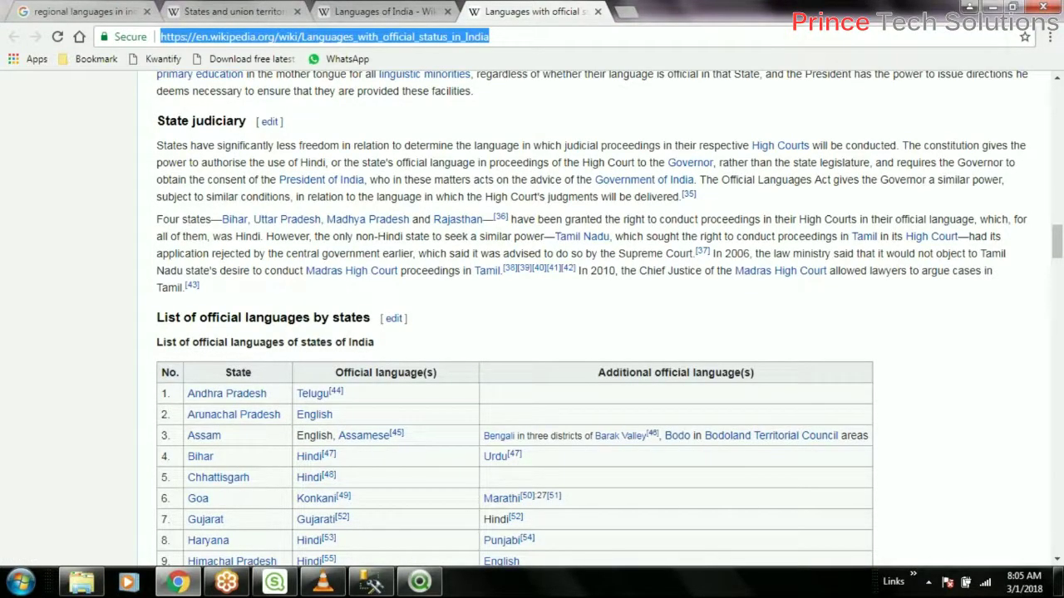
# - Insert the States table LOAD script, then delete the inserted LOAD block
pyautogui.click(274, 582)
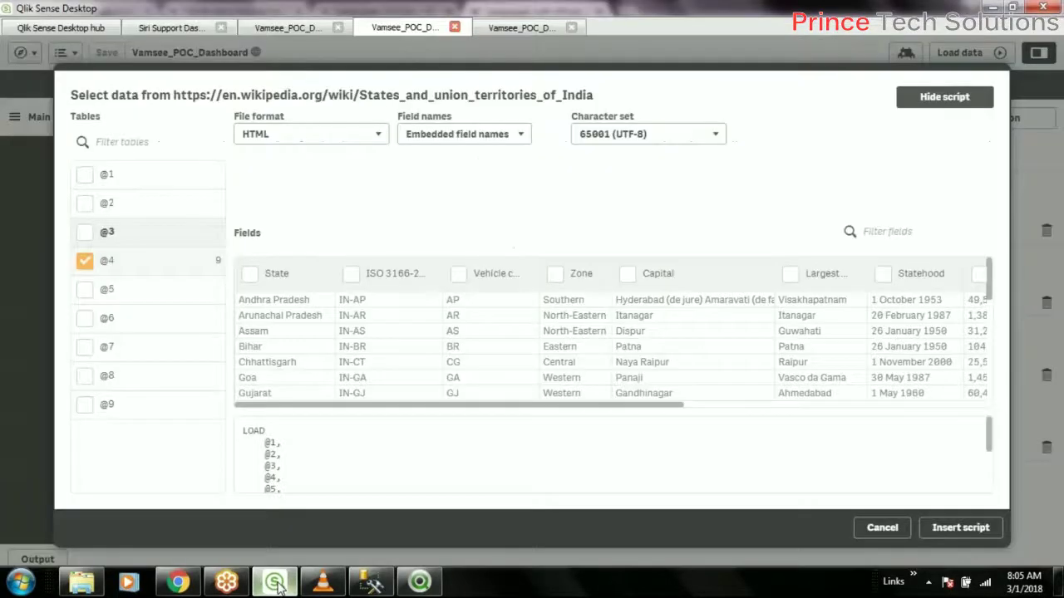
pyautogui.click(963, 529)
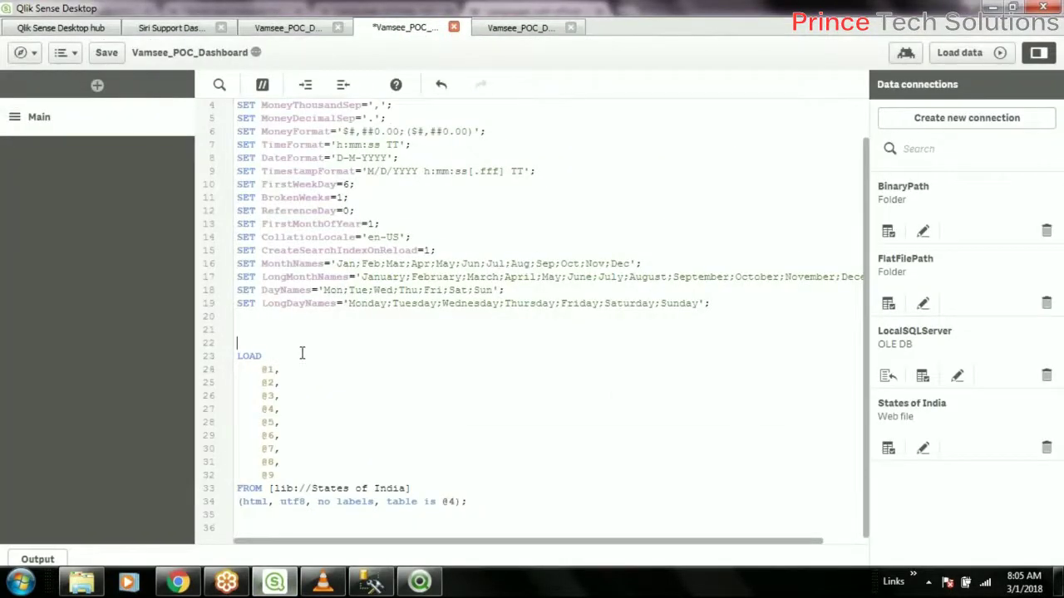
pyautogui.keyDown('shift'); pyautogui.click(478, 499); pyautogui.keyUp('shift')
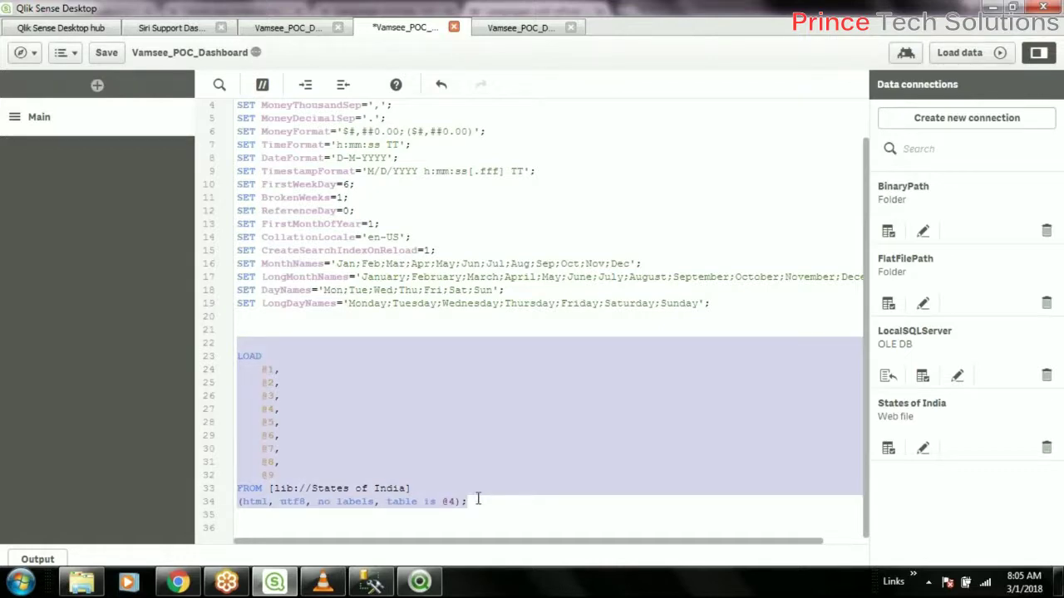
pyautogui.press('Delete')
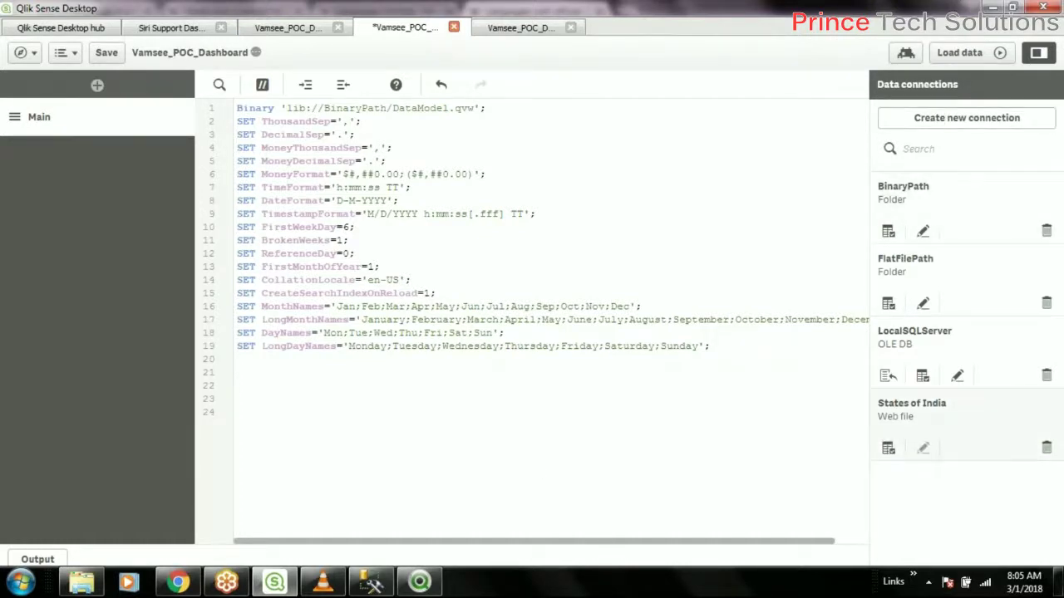
# - Rename the States of India connection to Web_States_Of_India and save it
pyautogui.click(923, 448)
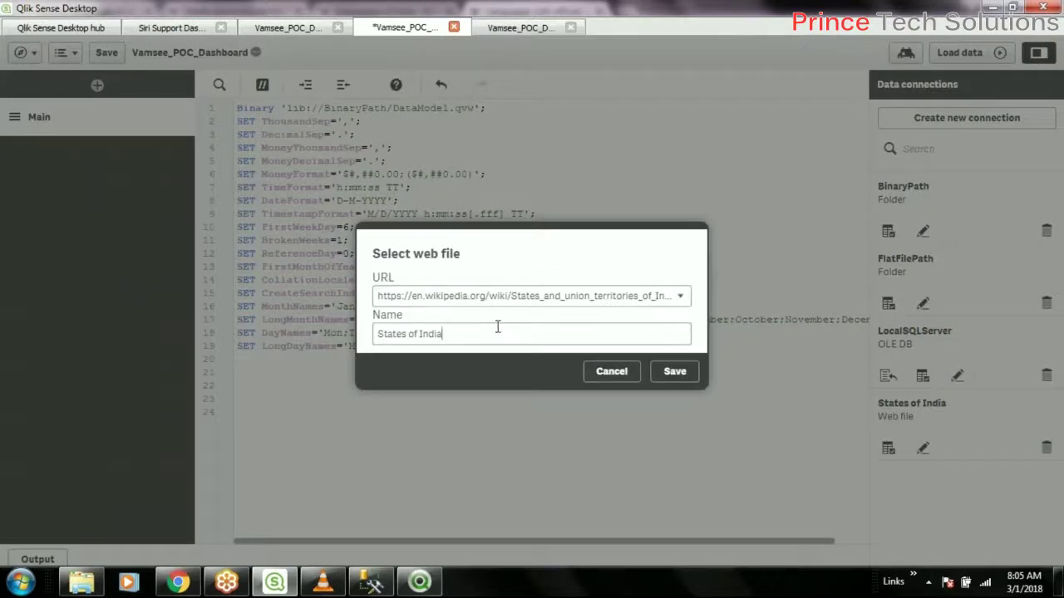
pyautogui.write('Web_')
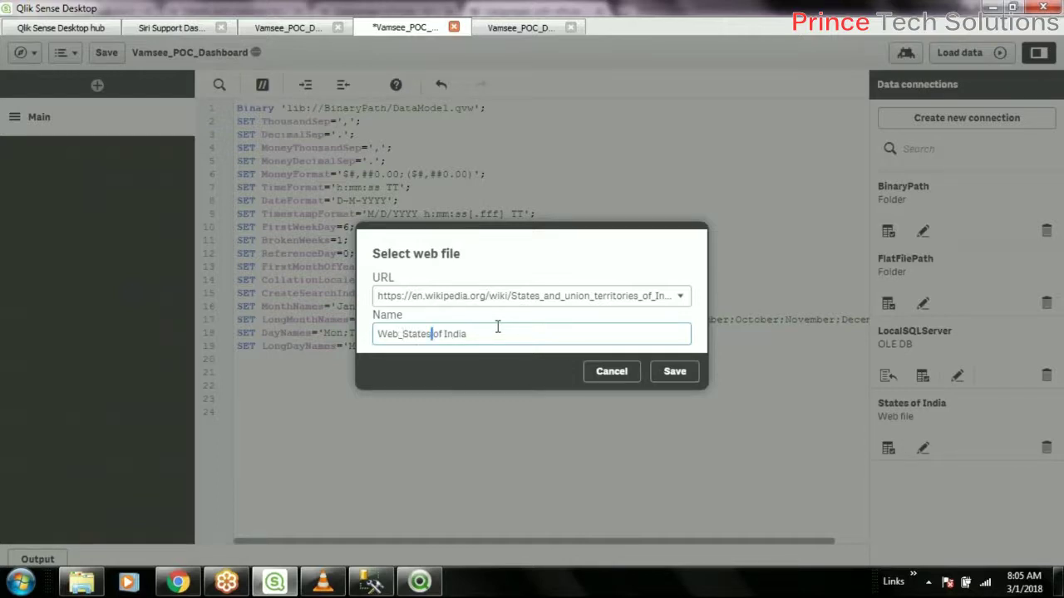
pyautogui.press('BackSpace')
pyautogui.hotkey('shift', 'Left')
pyautogui.write('O')
pyautogui.write('_')
pyautogui.write('_')
pyautogui.click(675, 372)
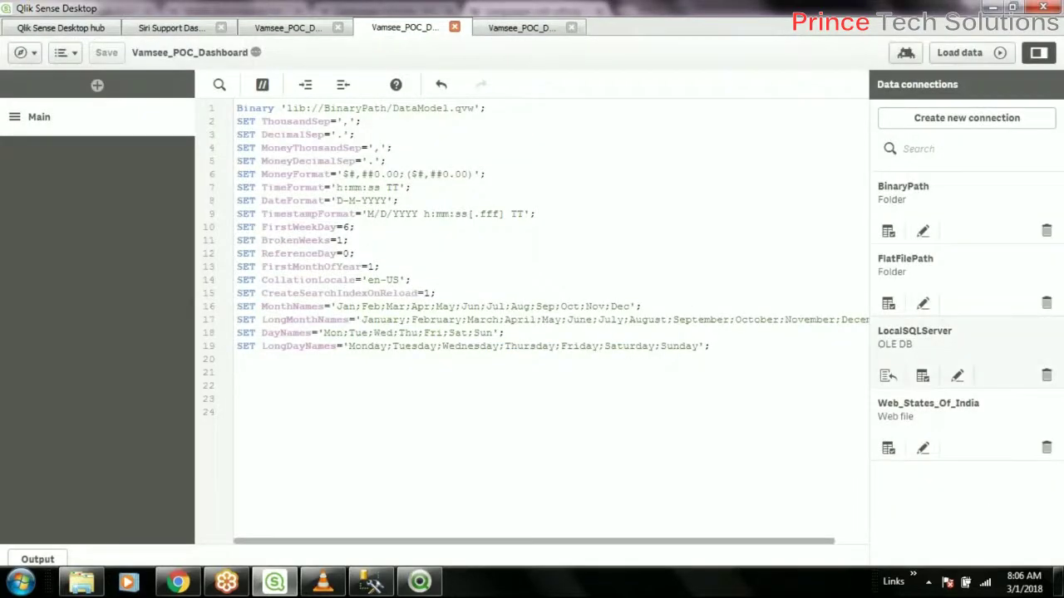
# - Create a Web file connection named Web_LanguagesOfIndia using the pasted Wikipedia article URL
pyautogui.click(963, 120)
pyautogui.click(683, 213)
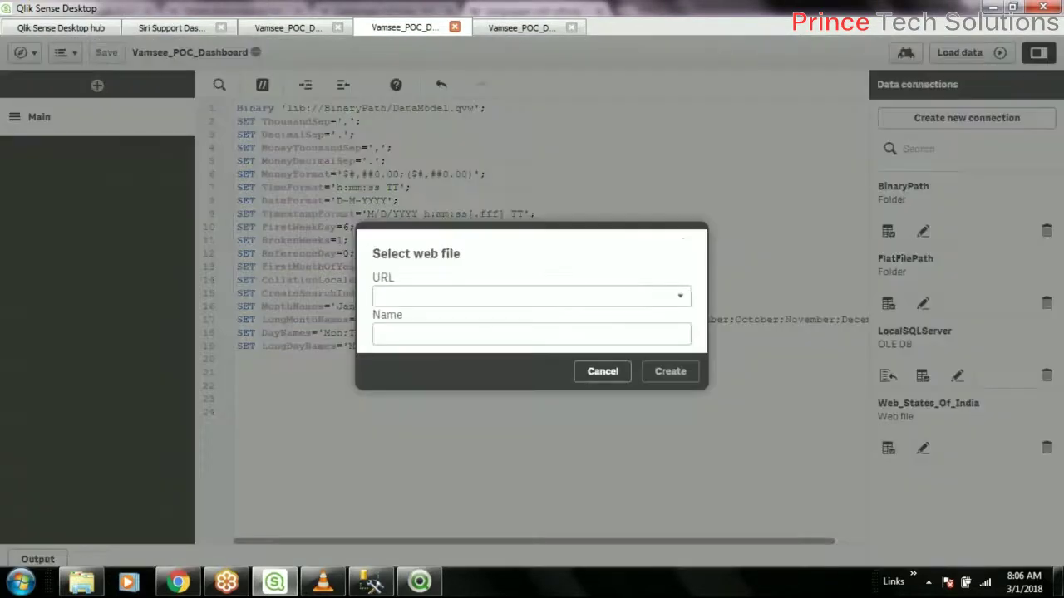
pyautogui.click(538, 296)
pyautogui.hotkey('ctrl', 'v')
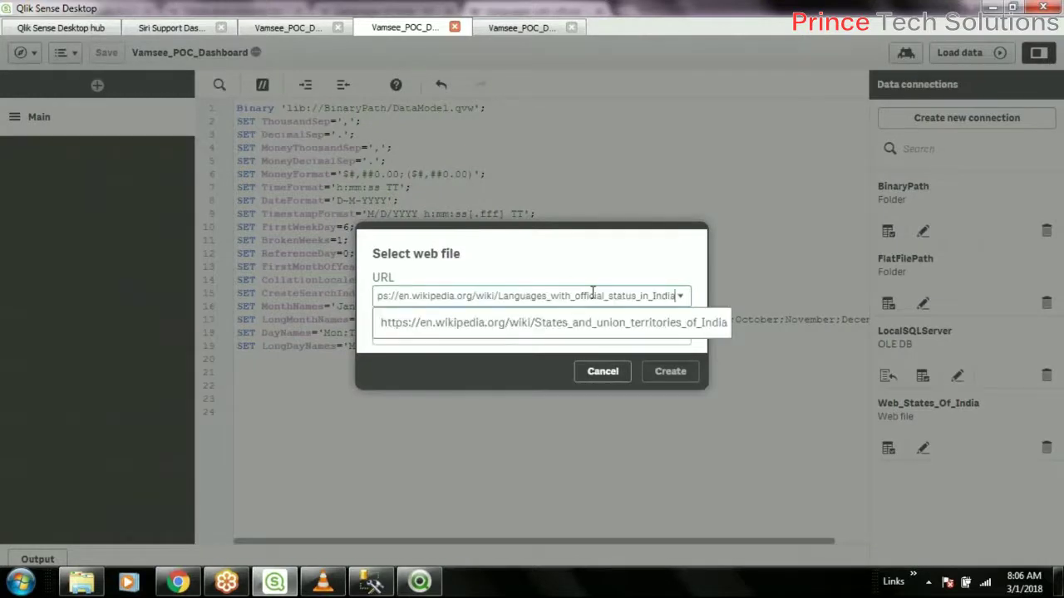
pyautogui.click(469, 364)
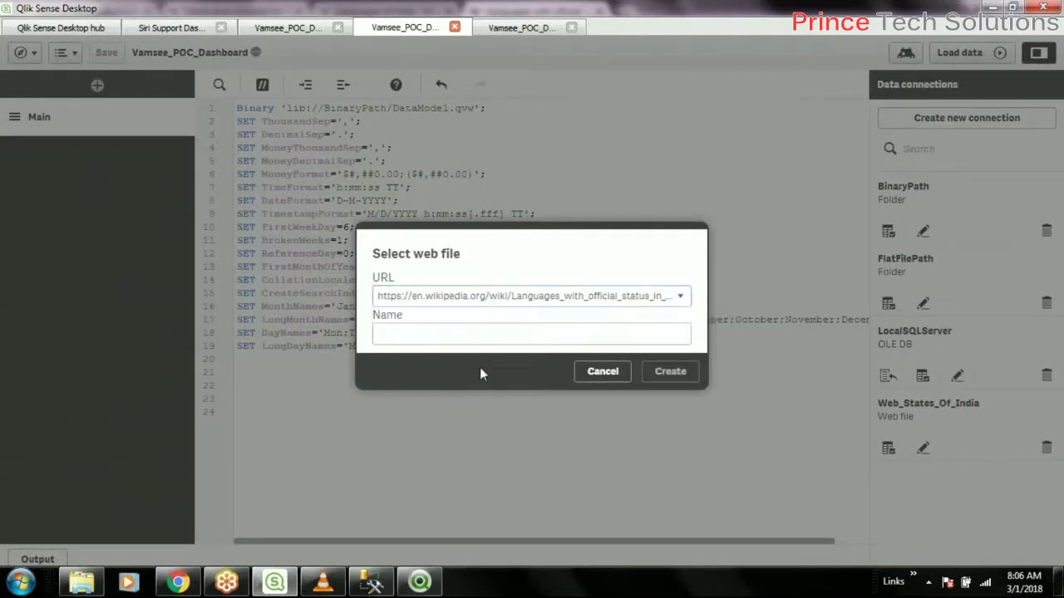
pyautogui.click(663, 331)
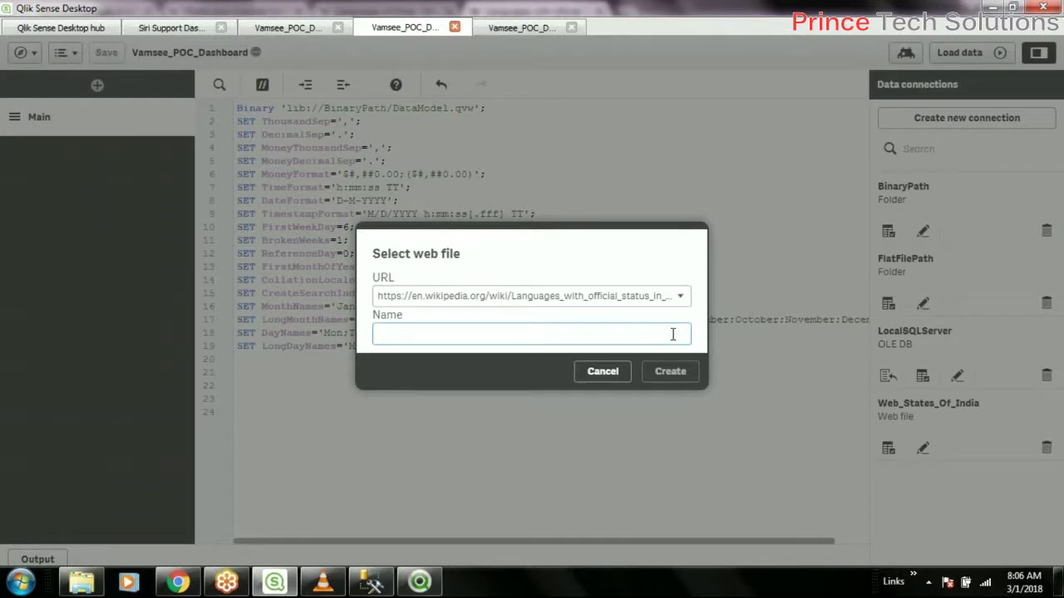
pyautogui.write('Web_Languag')
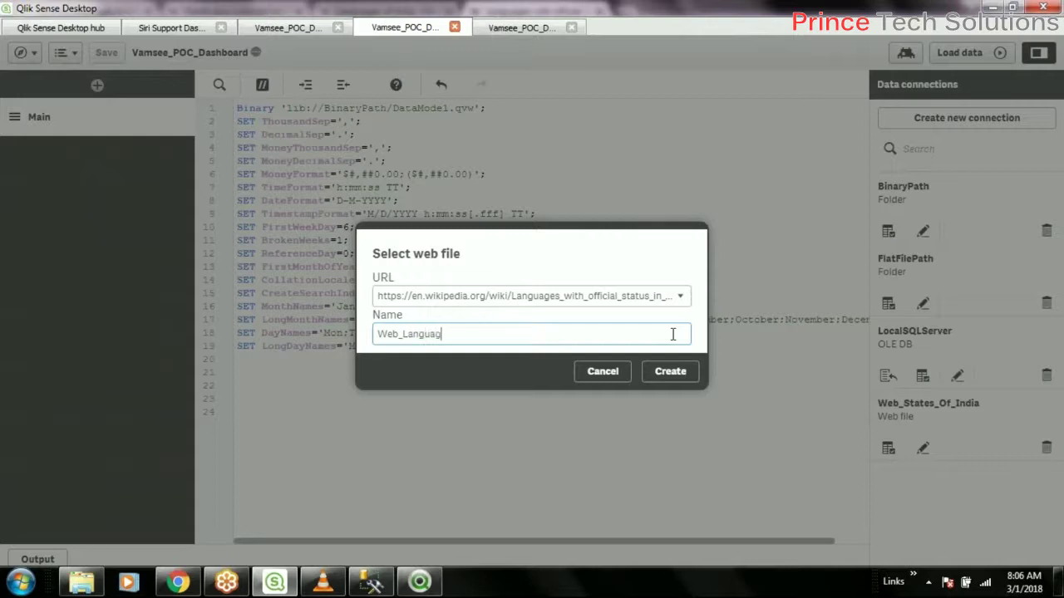
pyautogui.write('esOfIndia')
pyautogui.click(670, 371)
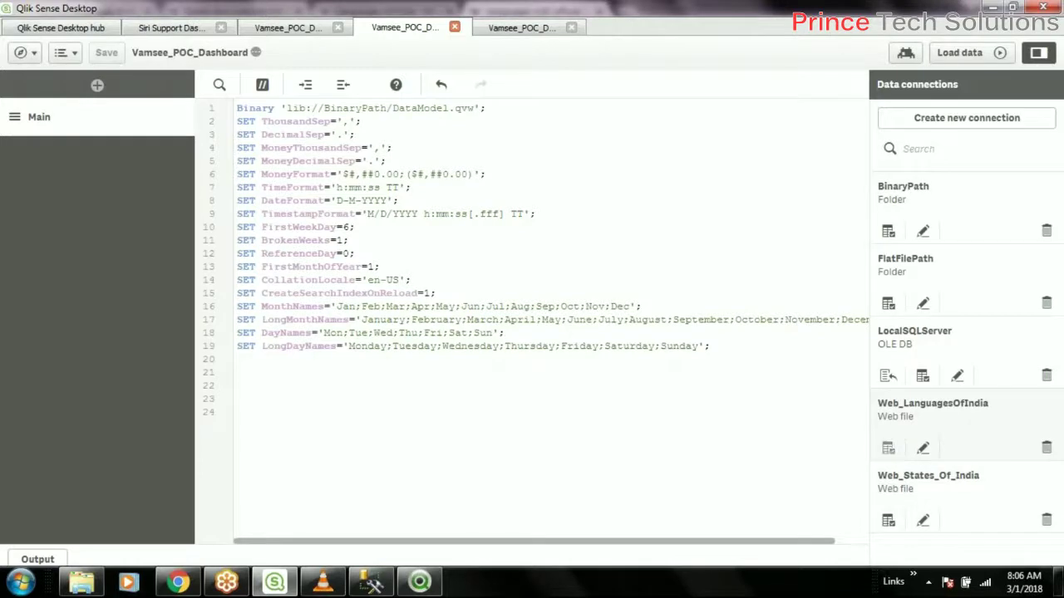
pyautogui.click(888, 450)
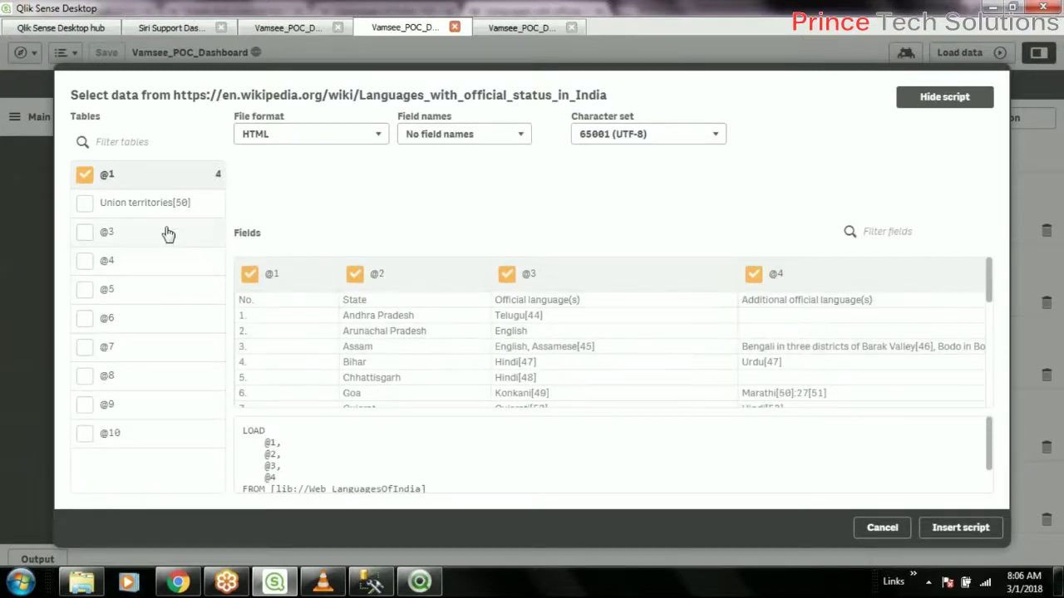
# - Switch back to the Wikipedia official-languages article in Chrome
pyautogui.click(178, 581)
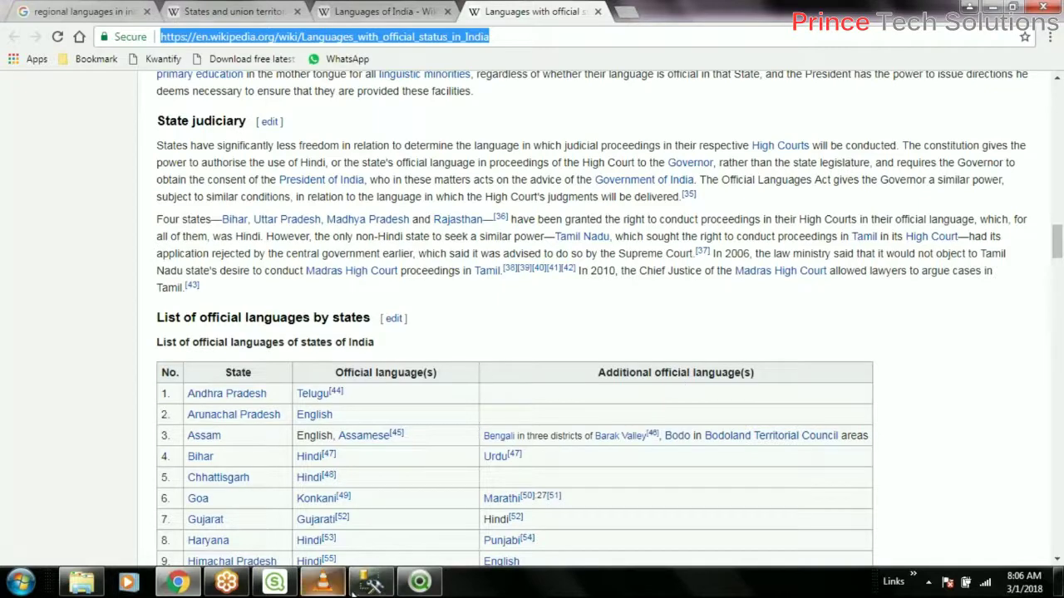
# - Compare the Wikipedia official-languages-by-state tables against the Qlik data preview
pyautogui.scroll(5, 479, 214)
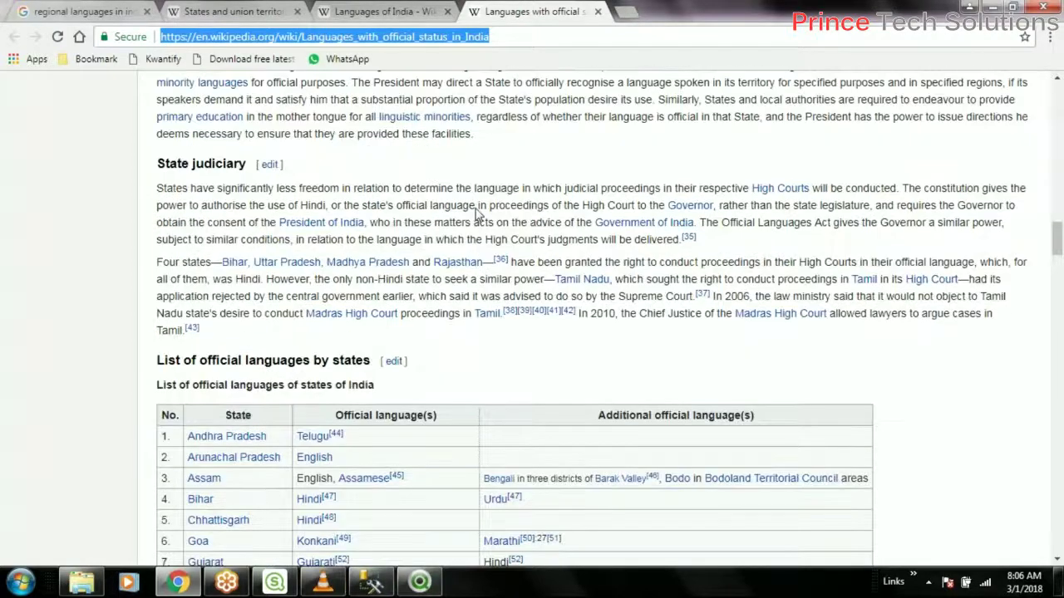
pyautogui.click(274, 582)
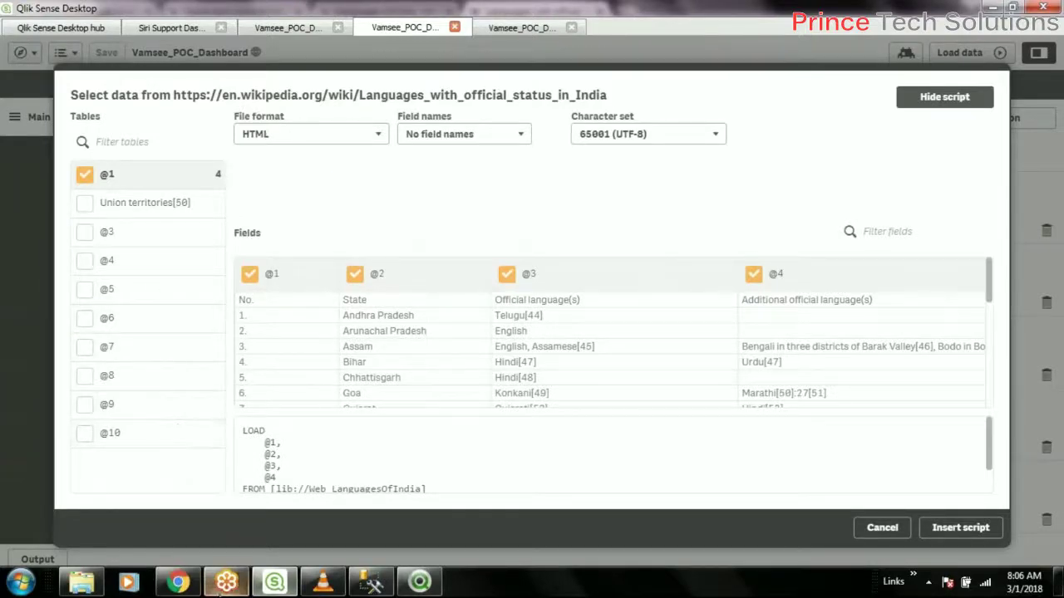
pyautogui.hotkey('alt', 'Tab')
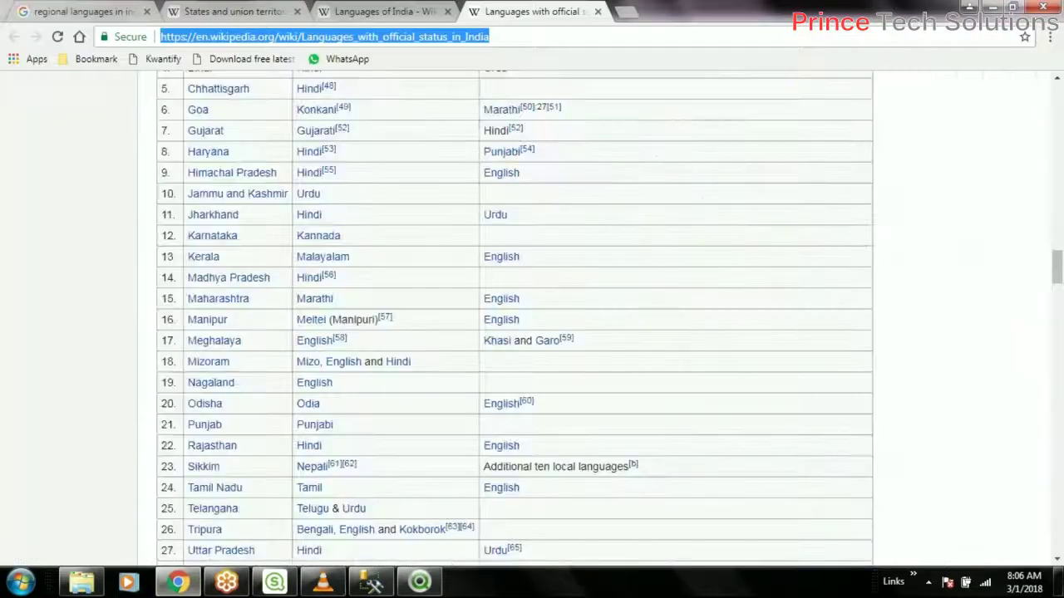
pyautogui.scroll(3, 532, 333)
pyautogui.scroll(-15, 532, 332)
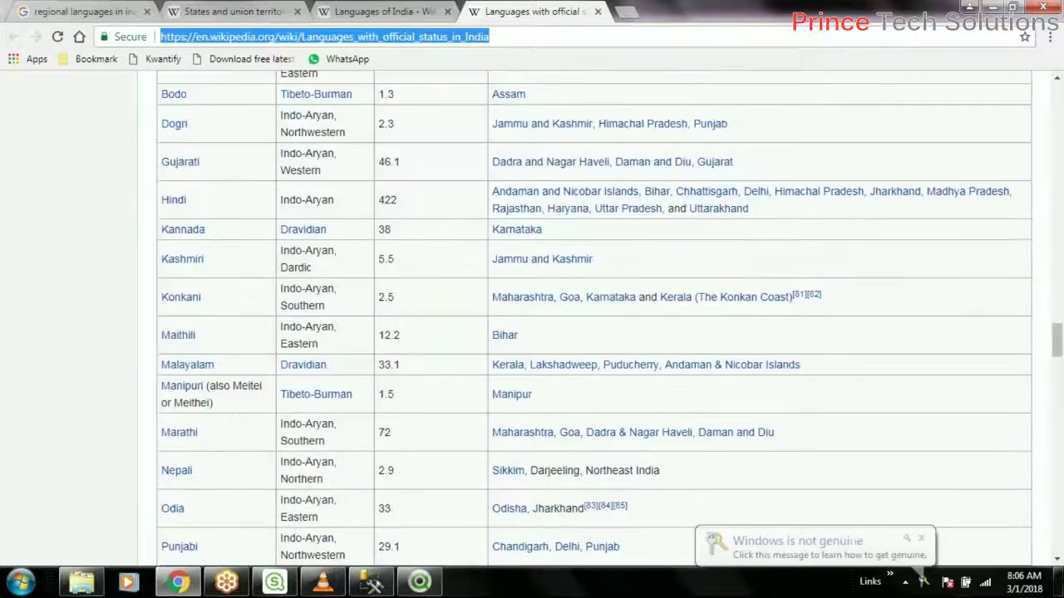
pyautogui.scroll(3, 640, 383)
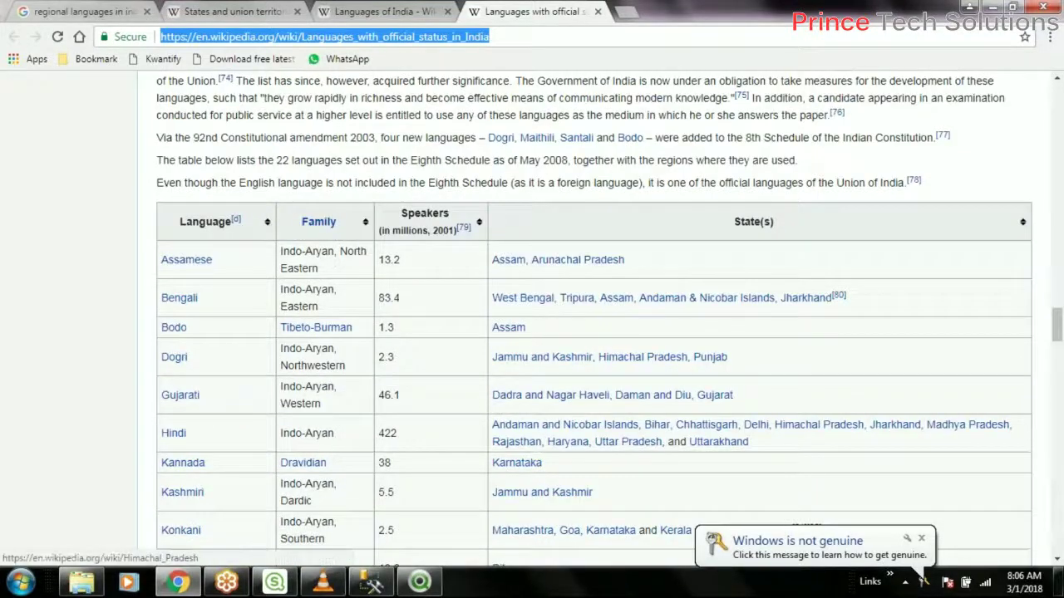
pyautogui.scroll(-1, 640, 383)
pyautogui.scroll(-20, 640, 382)
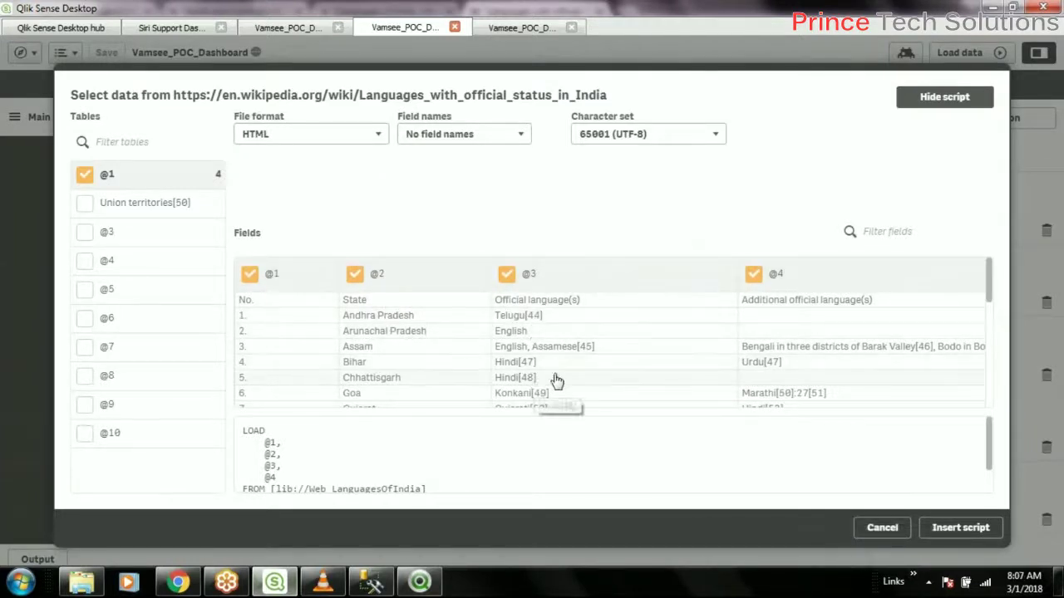
# - Set table @1's field names to Embedded field names and review the file format options
pyautogui.scroll(-5, 606, 353)
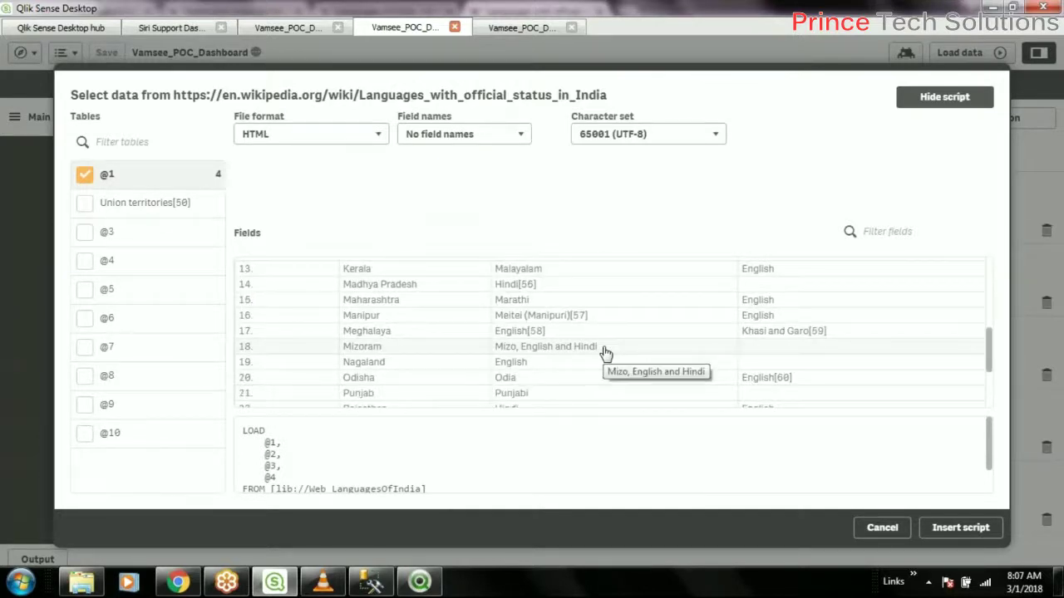
pyautogui.scroll(-3, 637, 385)
pyautogui.scroll(2, 636, 387)
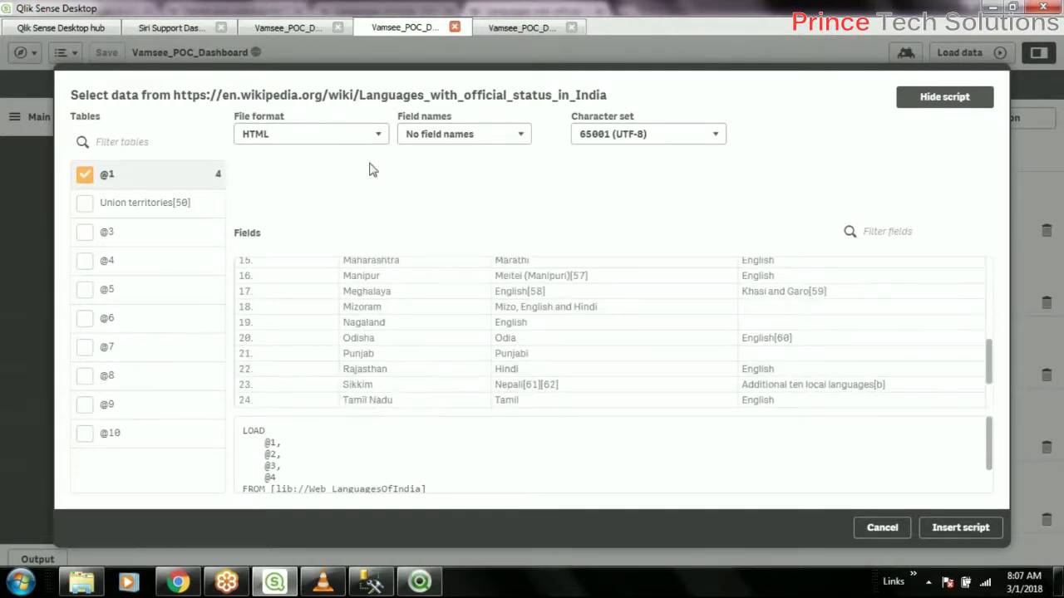
pyautogui.scroll(6, 486, 312)
pyautogui.click(462, 133)
pyautogui.click(463, 153)
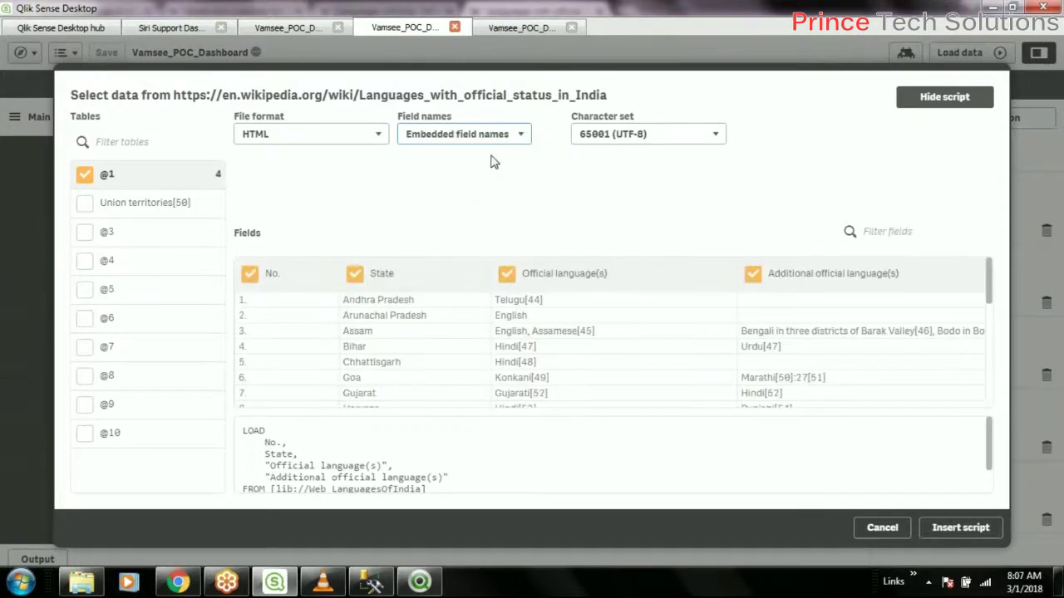
pyautogui.click(378, 135)
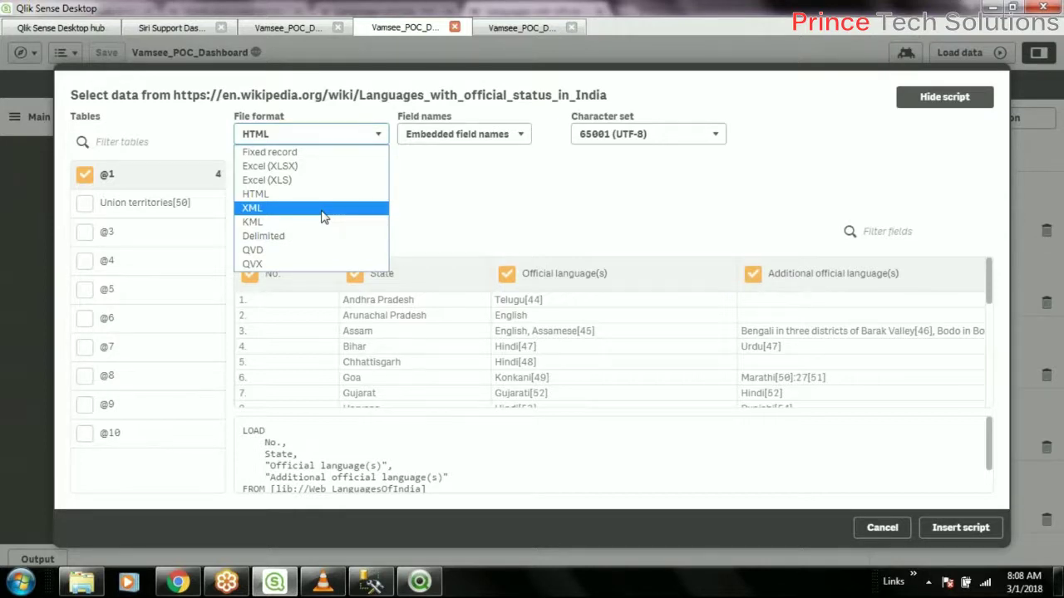
# - Insert the HTML table @1 LOAD statement into the script and reload, fetching 29 lines
pyautogui.click(589, 210)
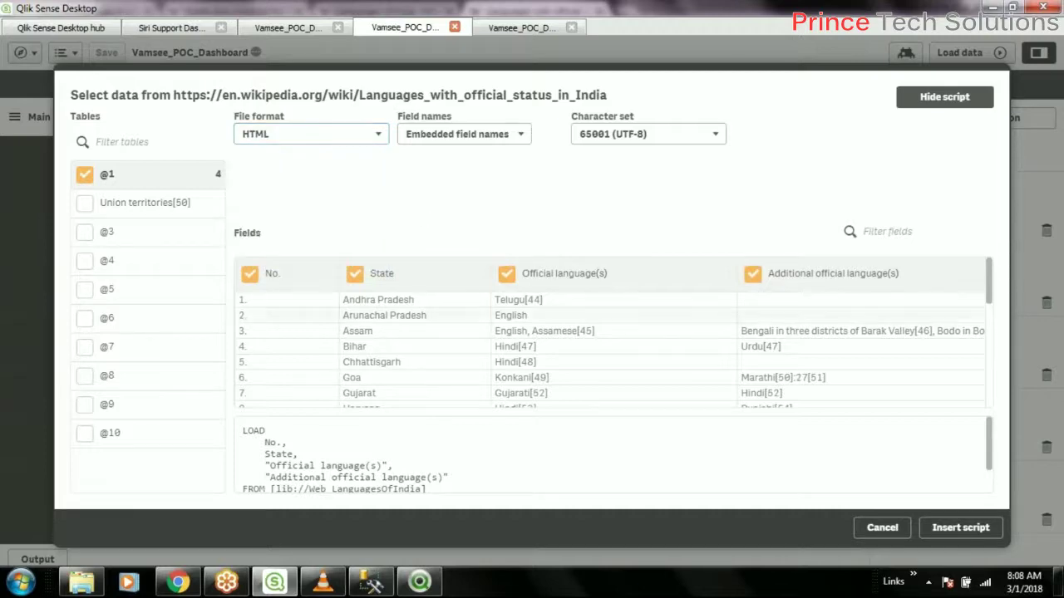
pyautogui.click(961, 532)
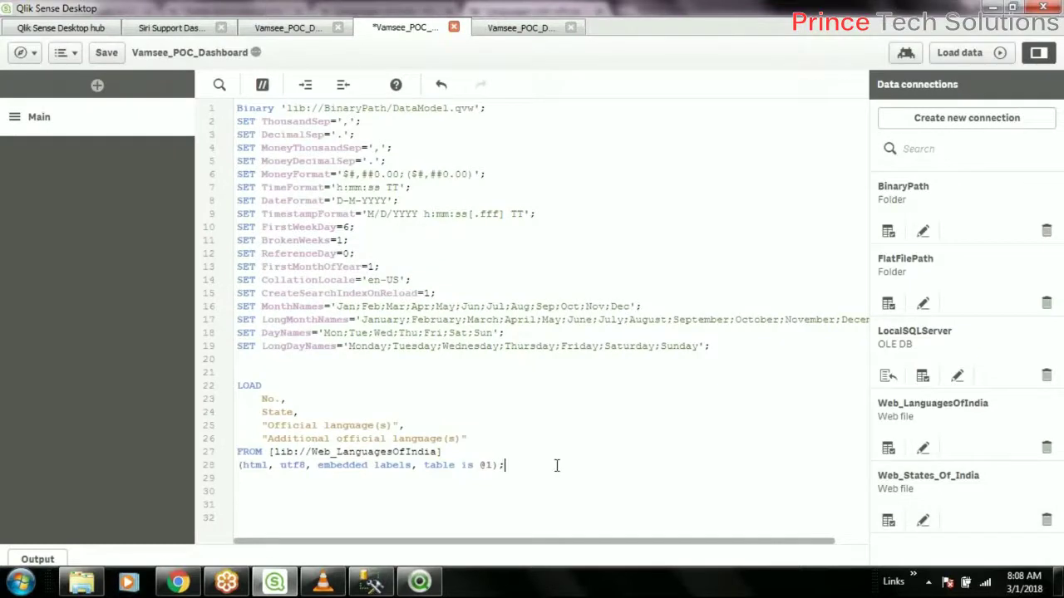
pyautogui.click(960, 53)
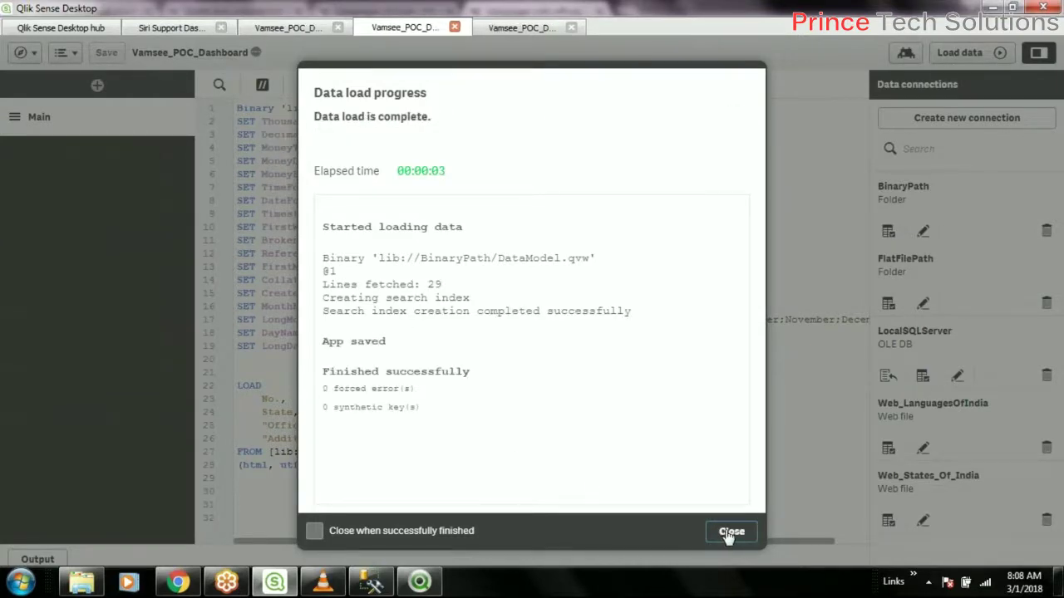
pyautogui.click(719, 533)
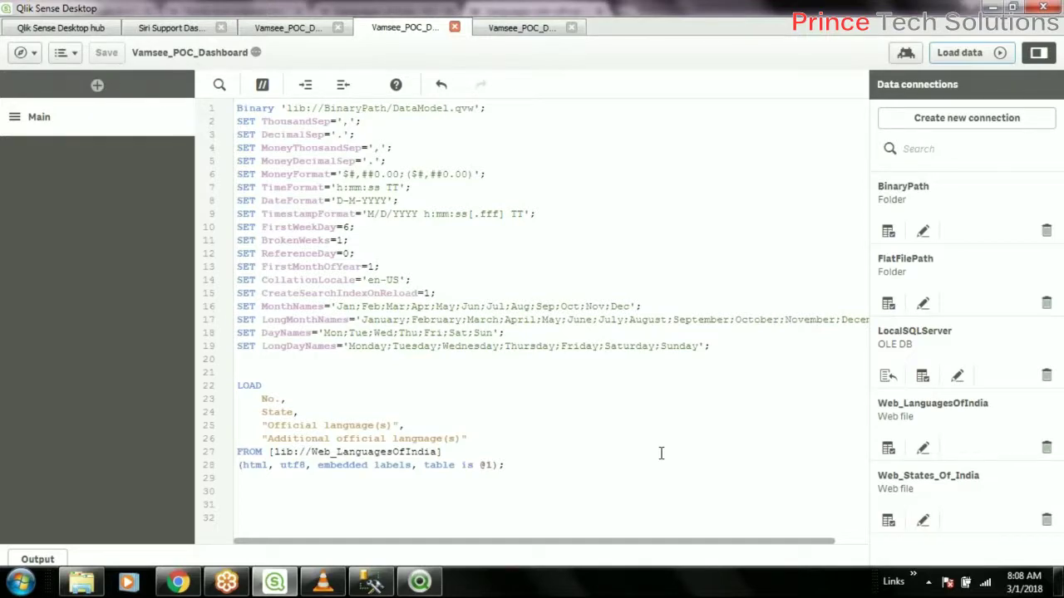
pyautogui.click(316, 31)
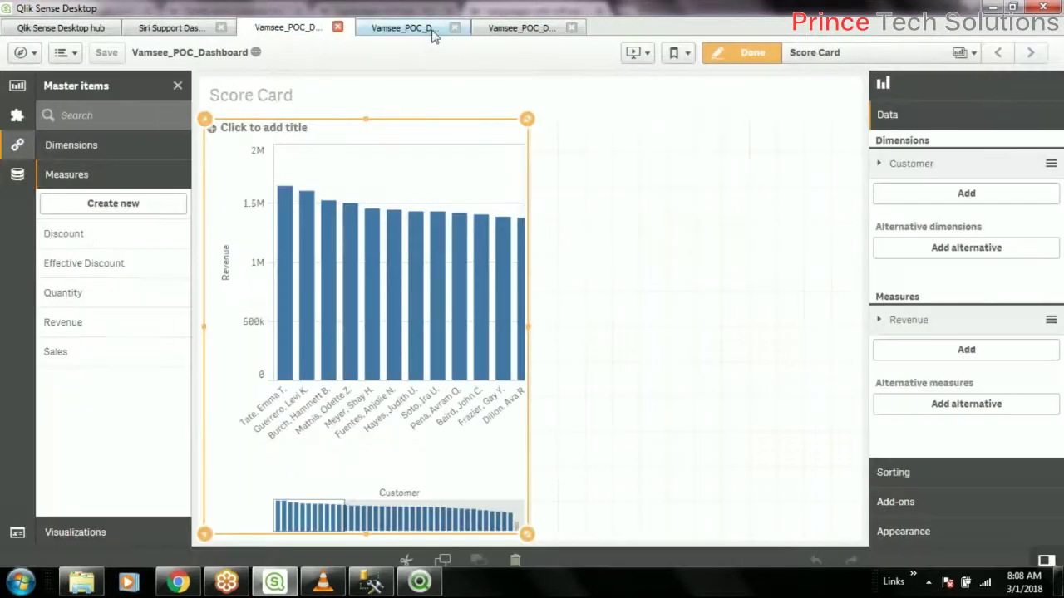
# - Dismiss the connector error and move the @1 table clear of the others in the data model viewer
pyautogui.click(149, 30)
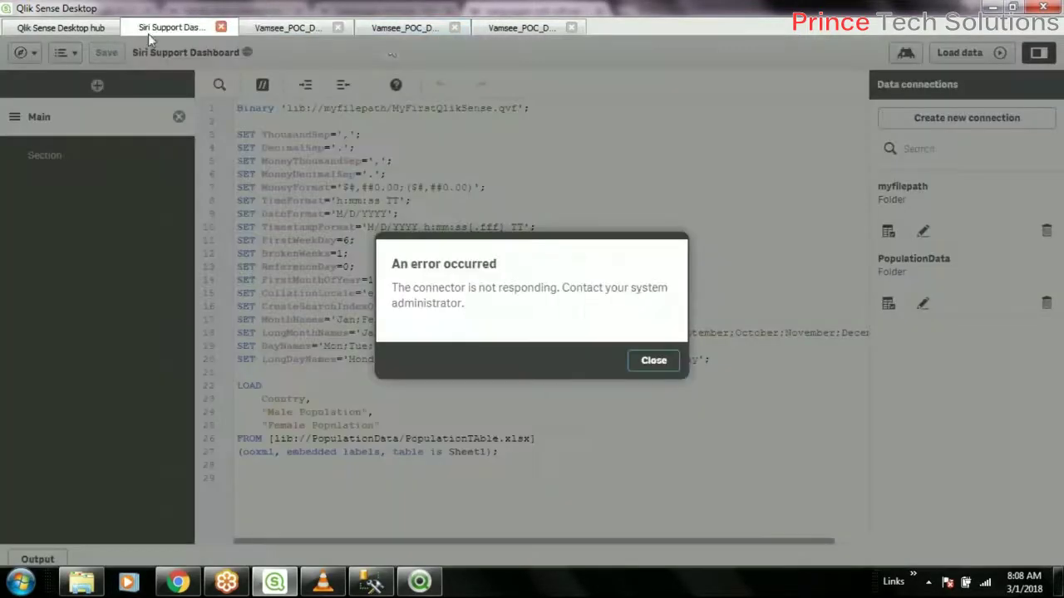
pyautogui.click(654, 361)
pyautogui.click(524, 28)
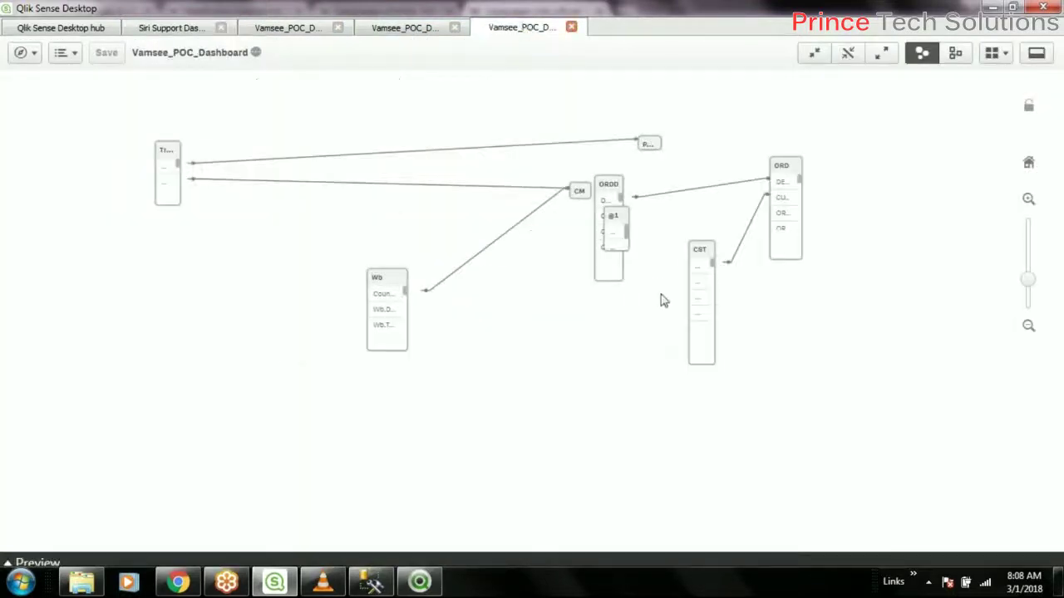
pyautogui.moveTo(615, 218); pyautogui.dragTo(181, 352)
pyautogui.click(152, 364)
pyautogui.click(157, 302)
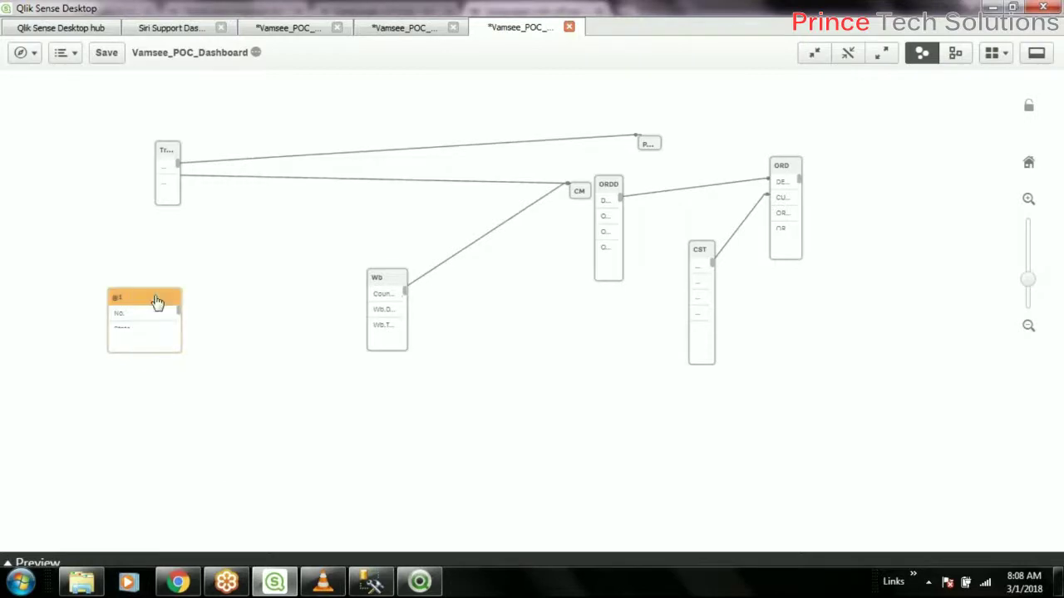
# - Preview the @1 table's 29 rows of state languages, then hide the preview
pyautogui.click(1036, 53)
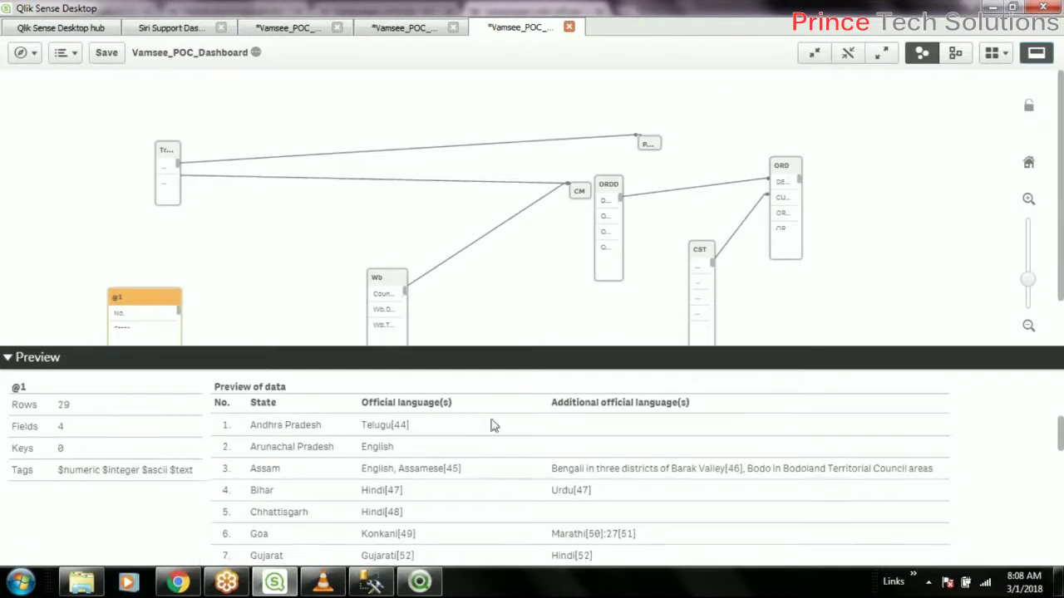
pyautogui.scroll(-8, 441, 446)
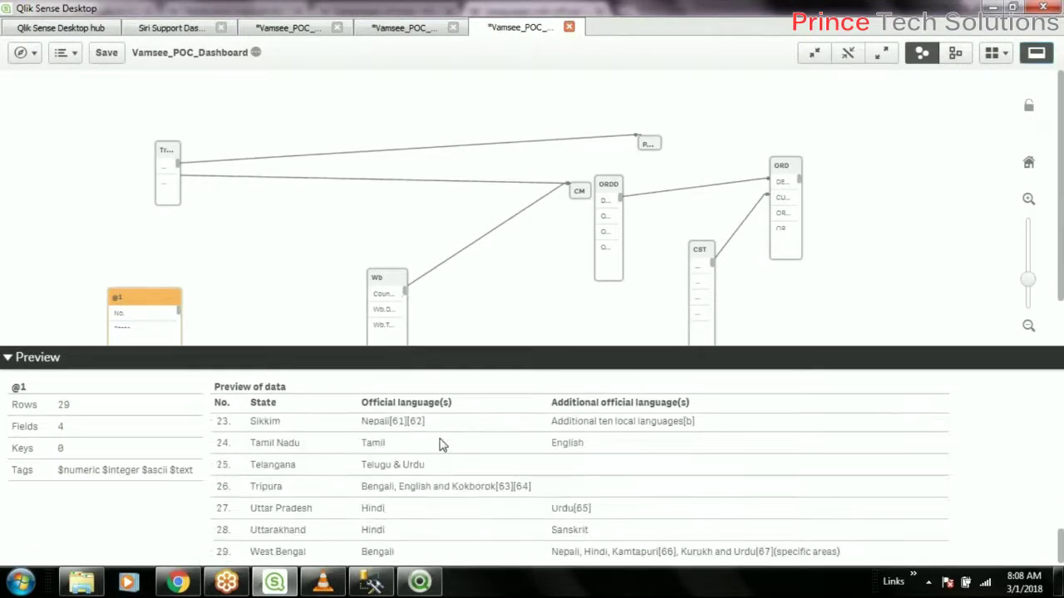
pyautogui.scroll(8, 440, 446)
pyautogui.scroll(-2, 439, 444)
pyautogui.scroll(2, 439, 444)
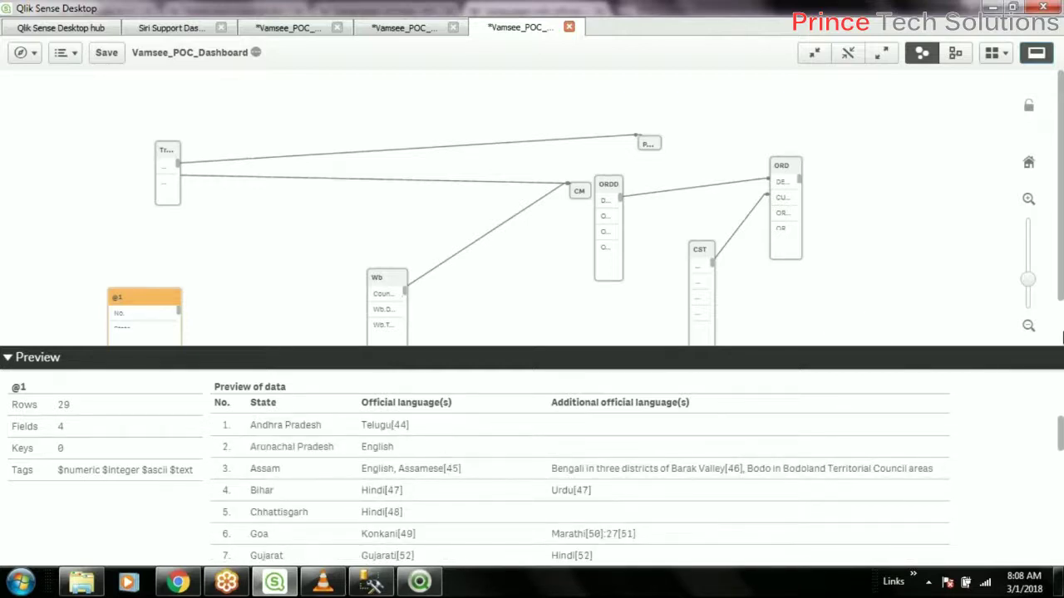
pyautogui.click(1039, 55)
pyautogui.click(425, 30)
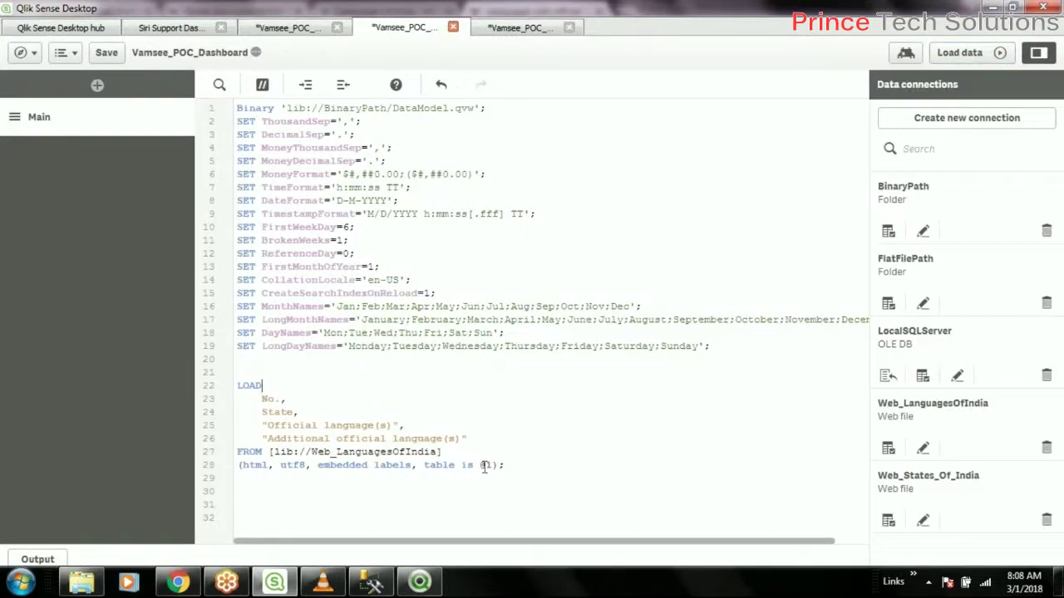
# - Place the cursor on the empty line 21 above the languages LOAD statement
pyautogui.click(289, 373)
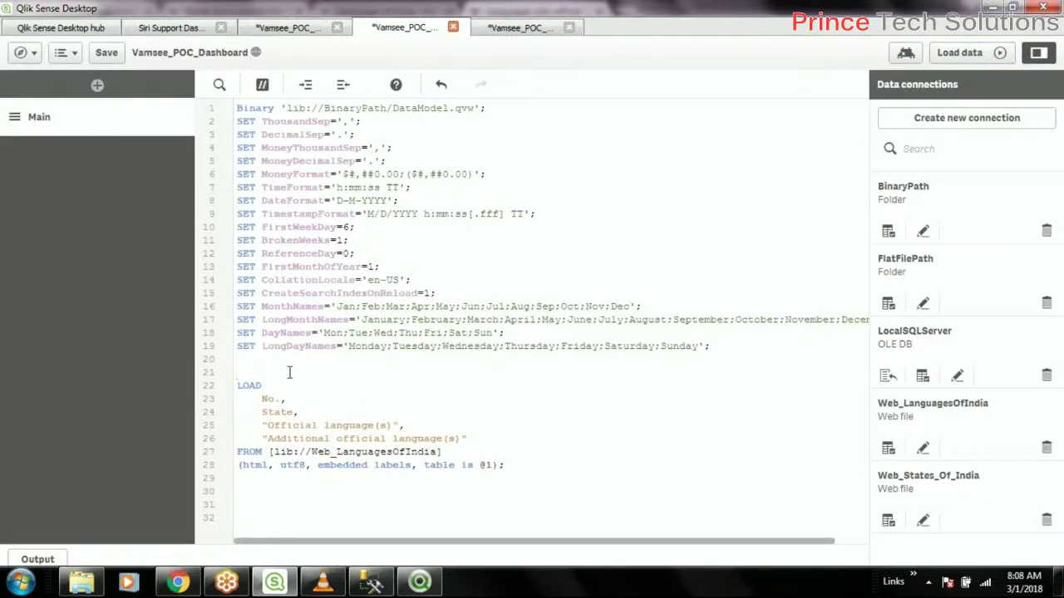